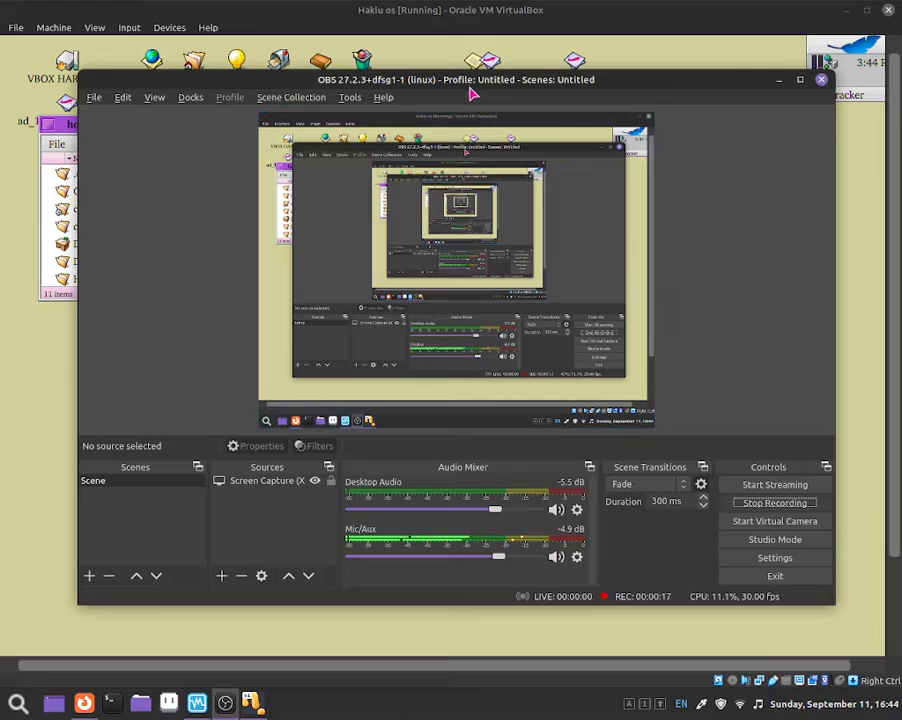
Bring the Haiku virtual machine in front of the recording software and switch it to full-screen mode
left_click_drag(473, 92, 503, 74)
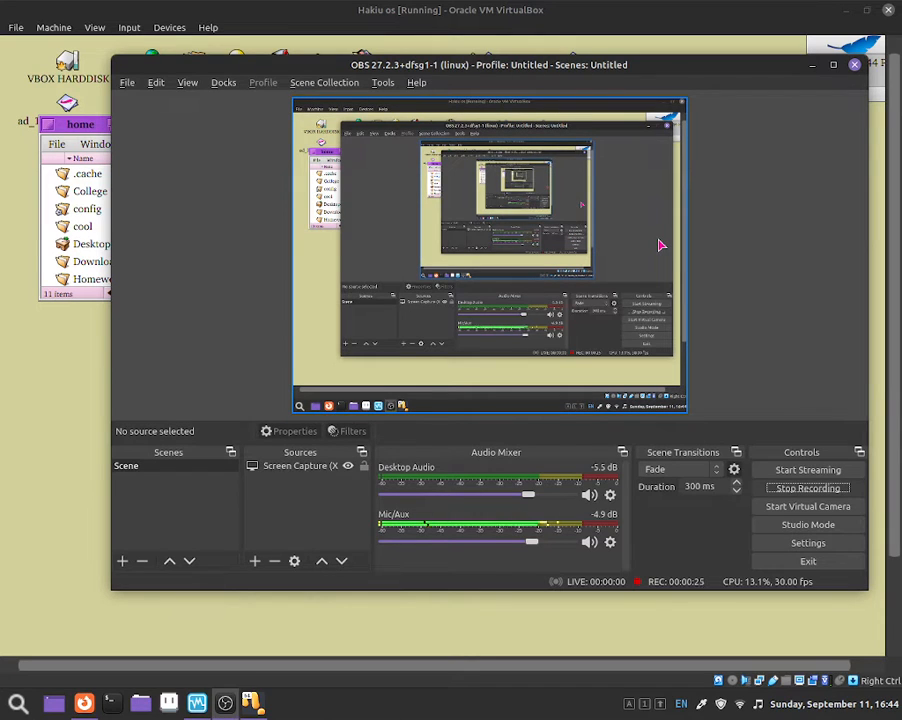
left_click(488, 4)
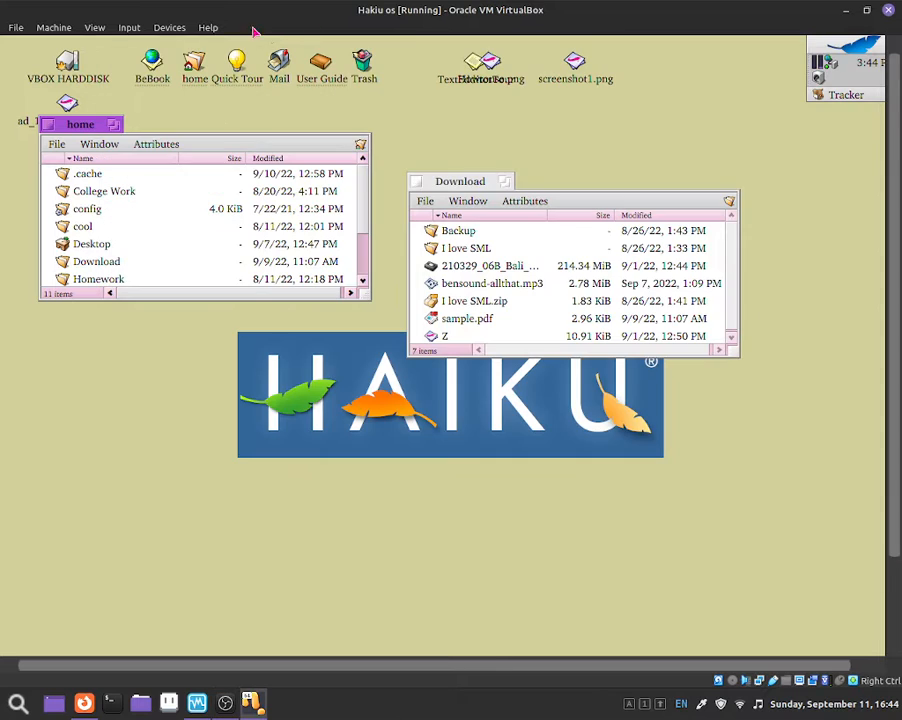
left_click(95, 28)
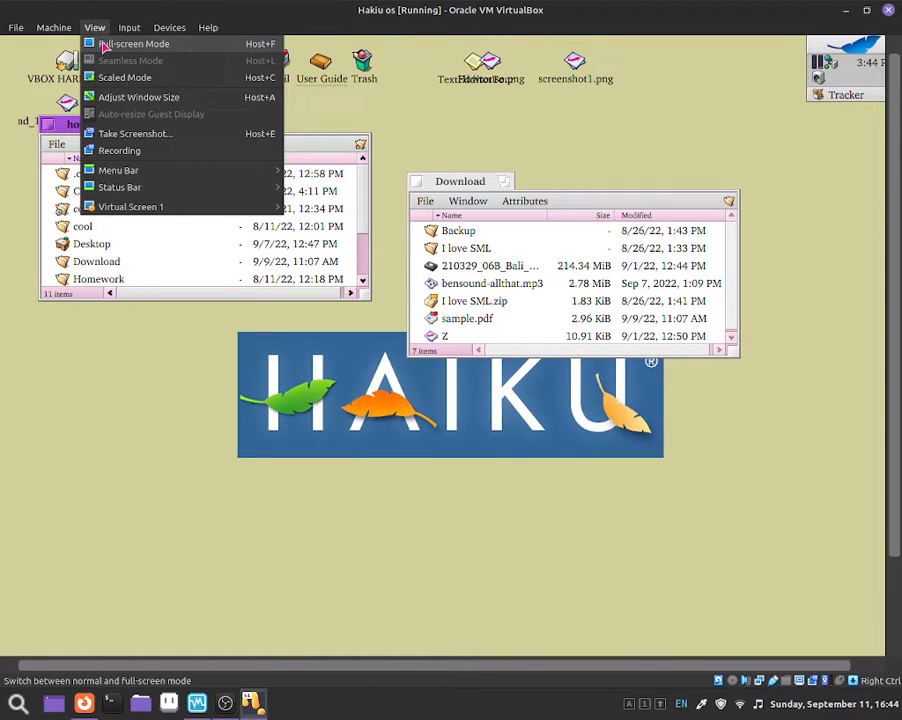
left_click(104, 46)
left_click(484, 400)
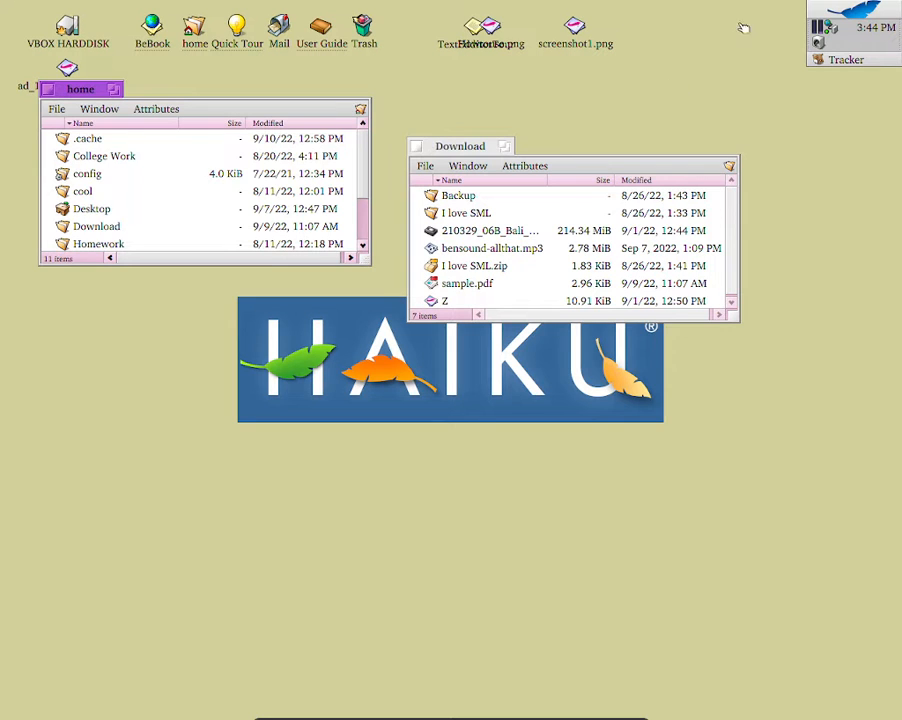
Search HaikuDepot for "besc", view the BeScreenCapture package details, and close HaikuDepot
left_click(843, 18)
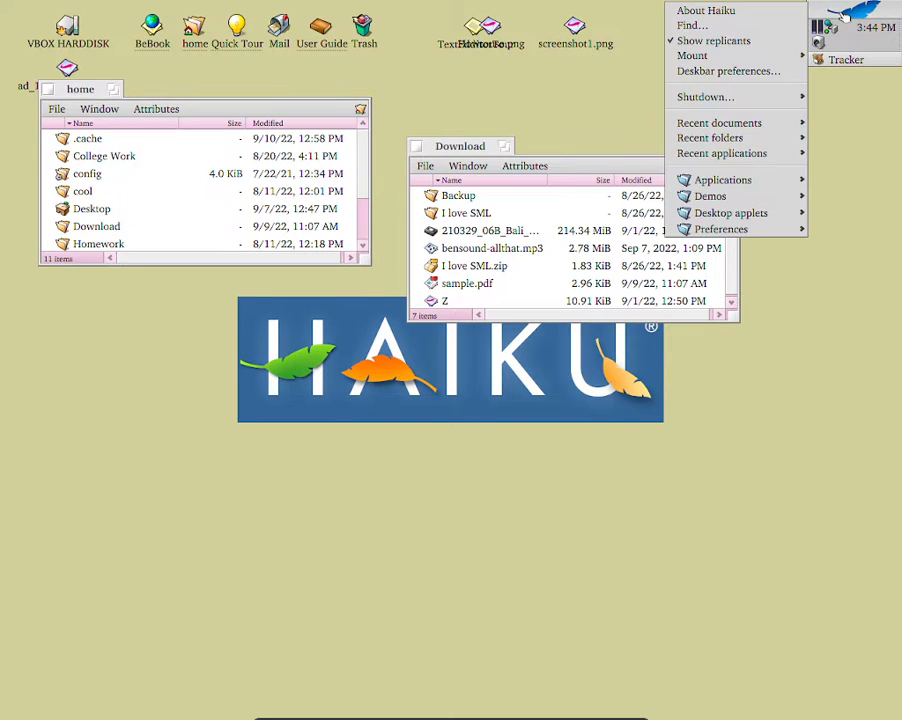
mouse_move(763, 180)
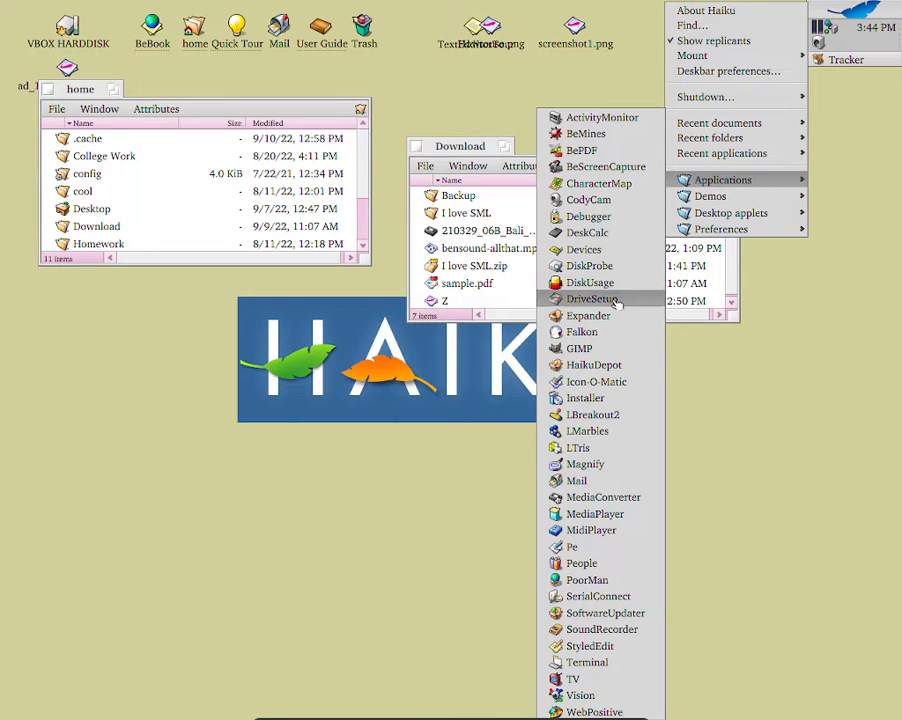
left_click(594, 365)
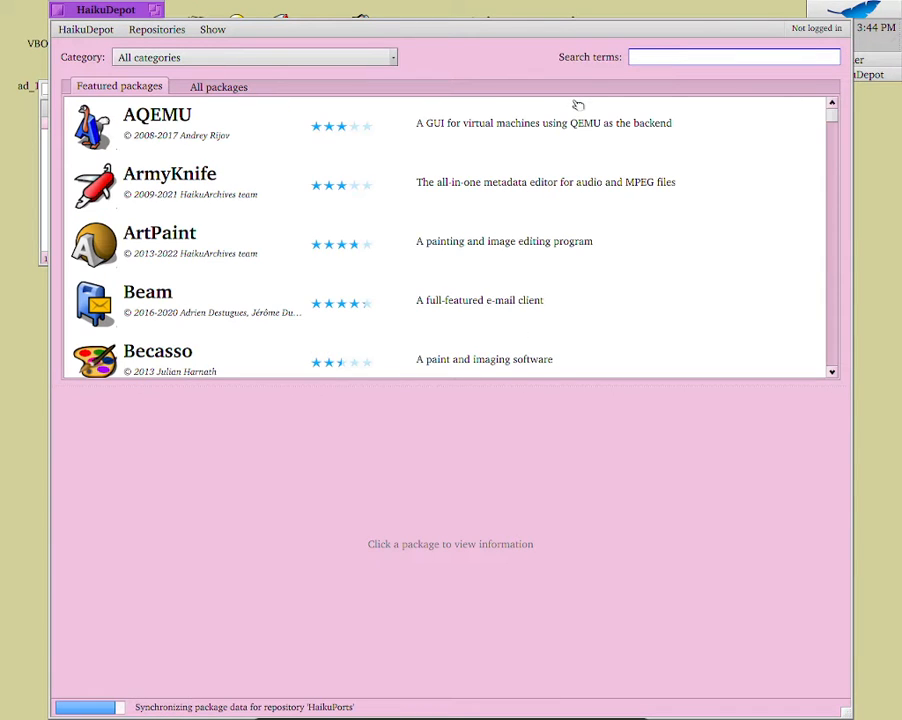
type("be")
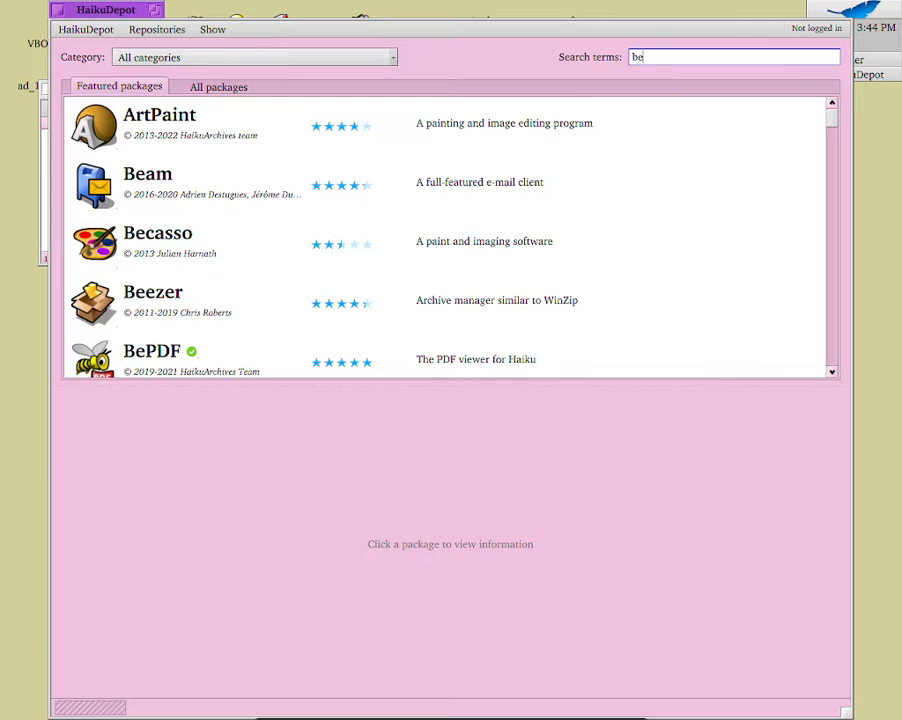
type("sc")
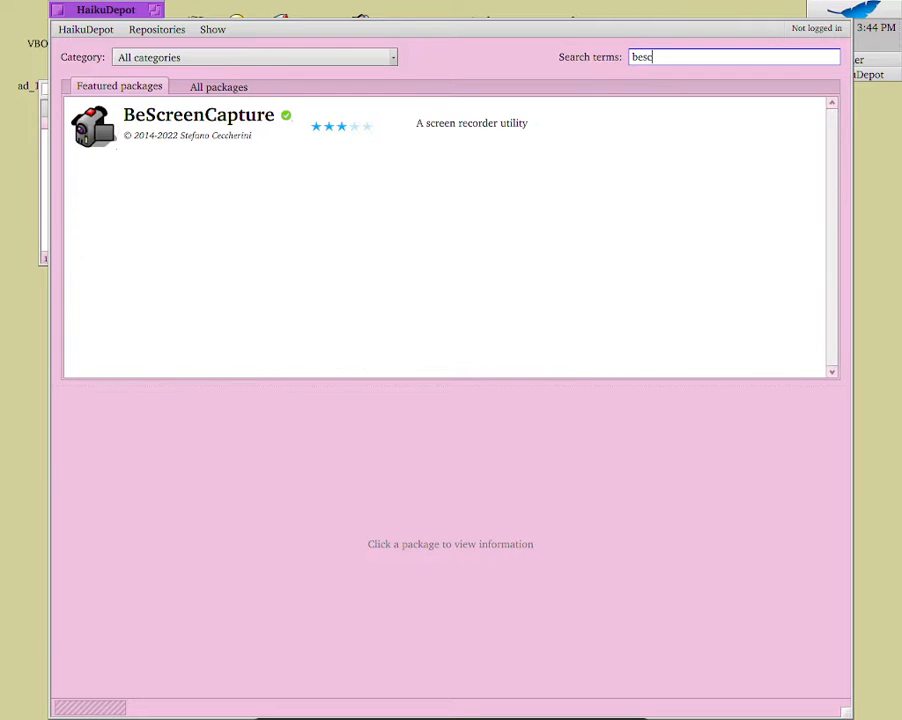
left_click(455, 111)
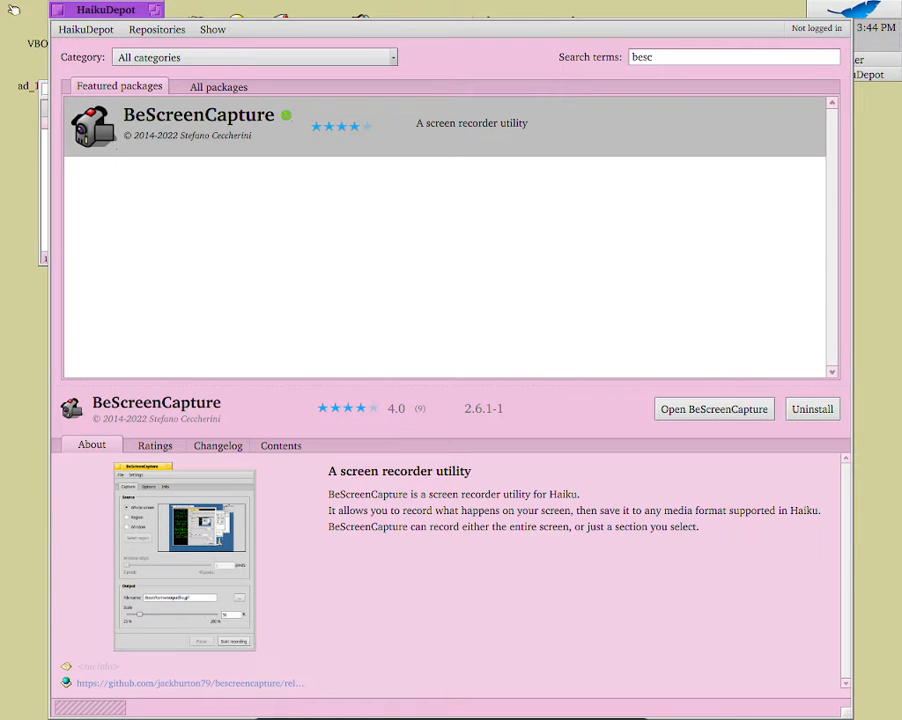
left_click(57, 9)
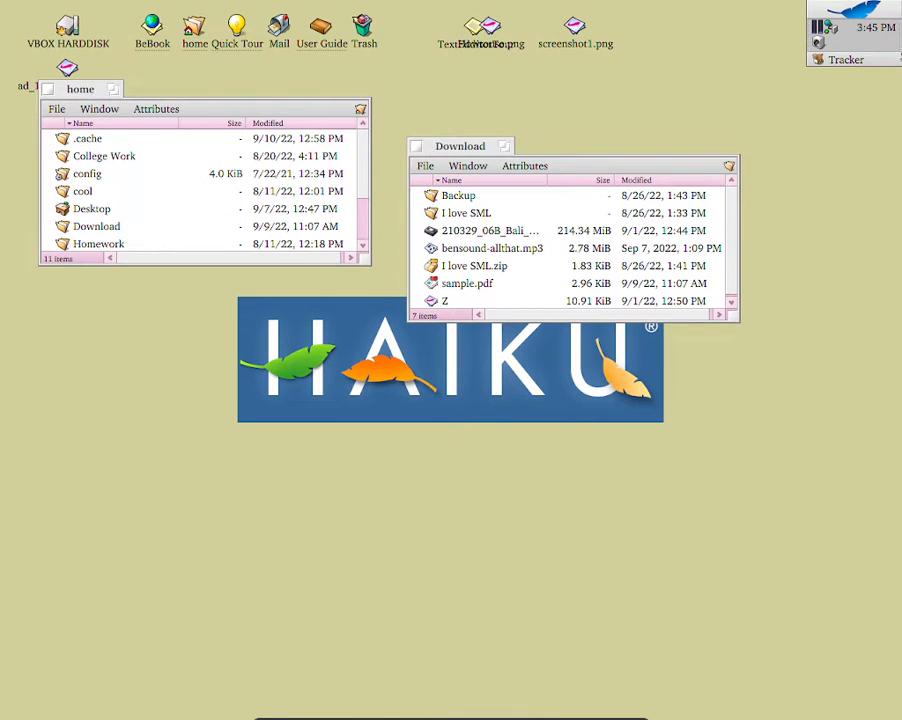
Launch BeScreenCapture from the installed applications and move its window clear of the home folder listing
left_click(852, 10)
mouse_move(787, 153)
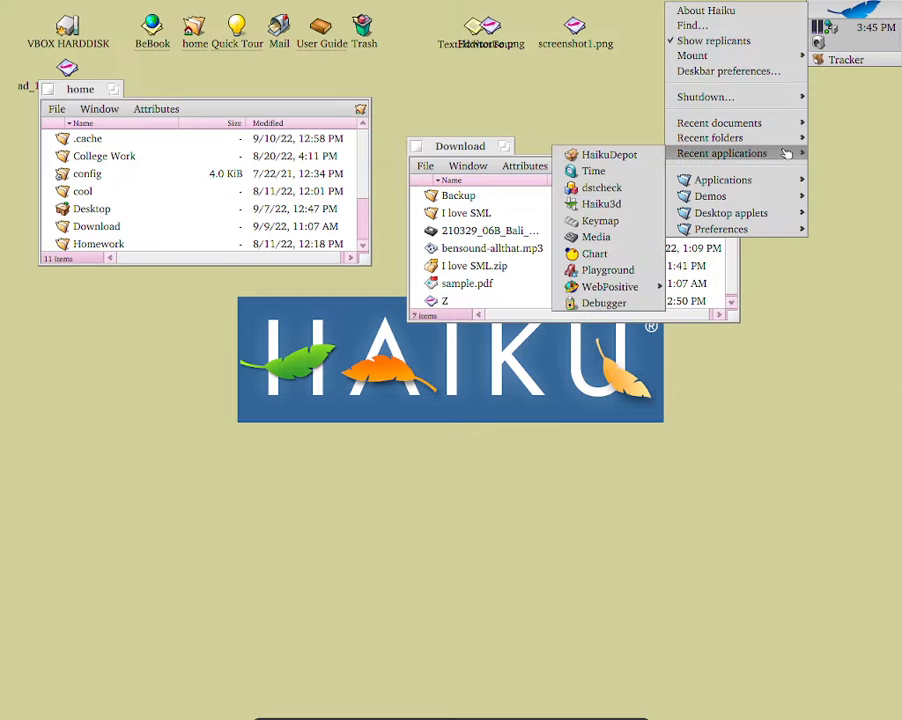
mouse_move(787, 181)
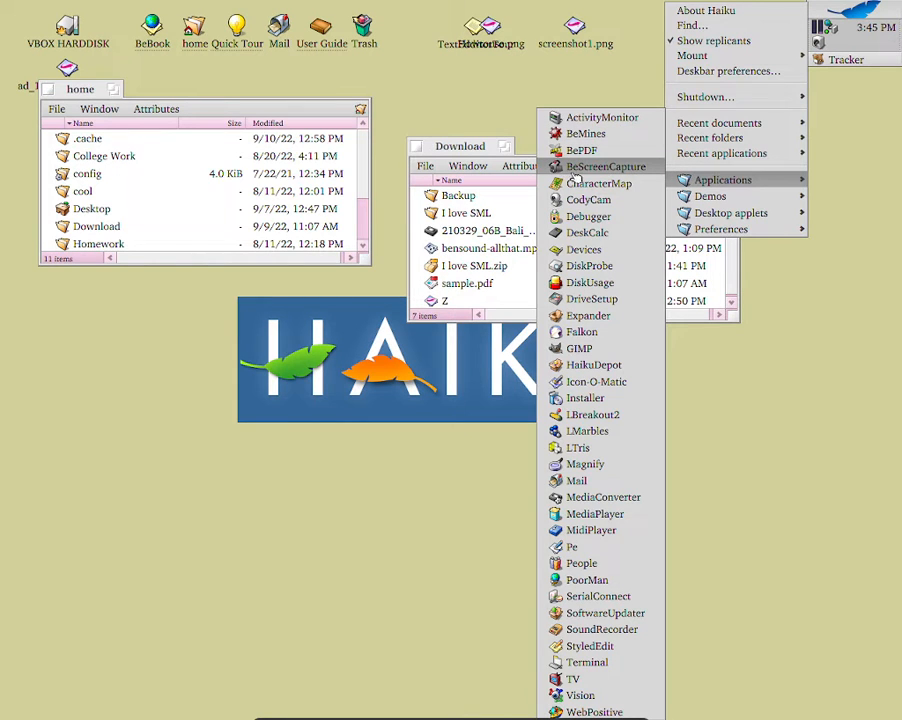
left_click(577, 168)
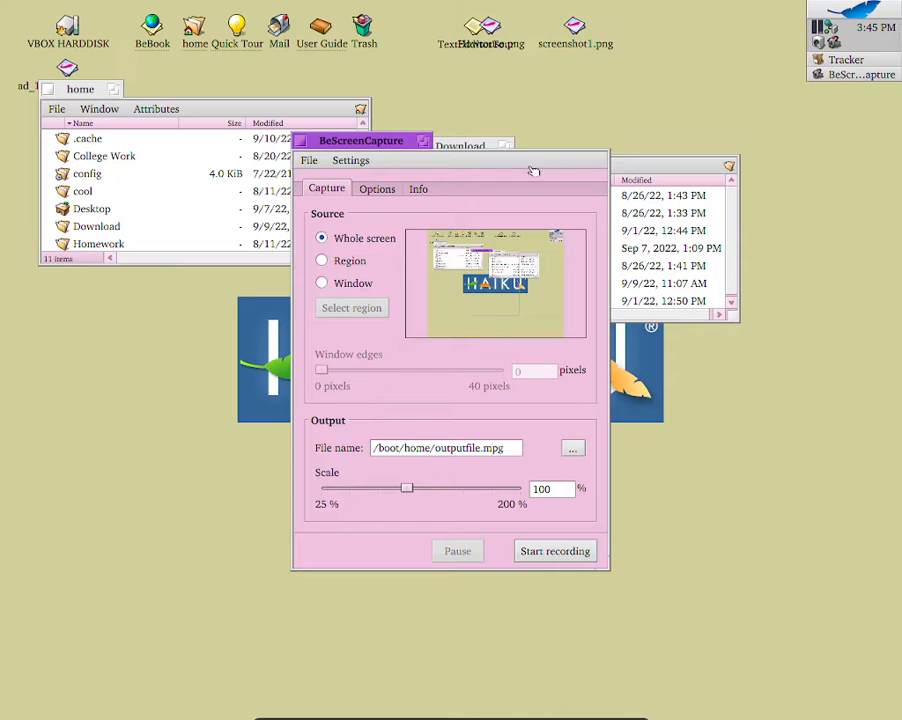
left_click_drag(409, 140, 477, 106)
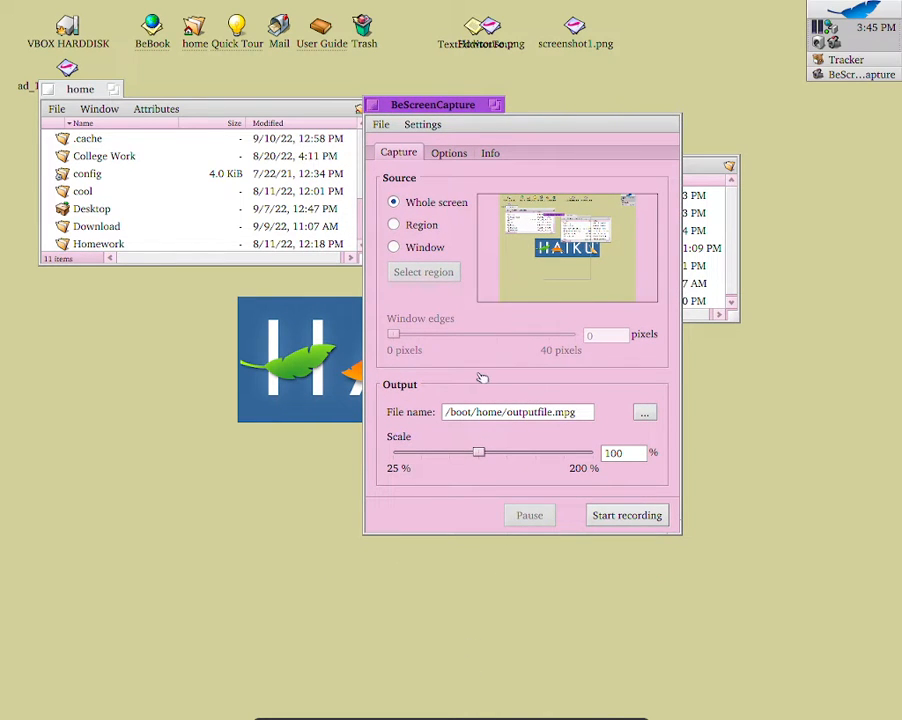
Look through BeScreenCapture's capture settings, encoding options and recording info
left_click(449, 152)
left_click(488, 153)
left_click(447, 154)
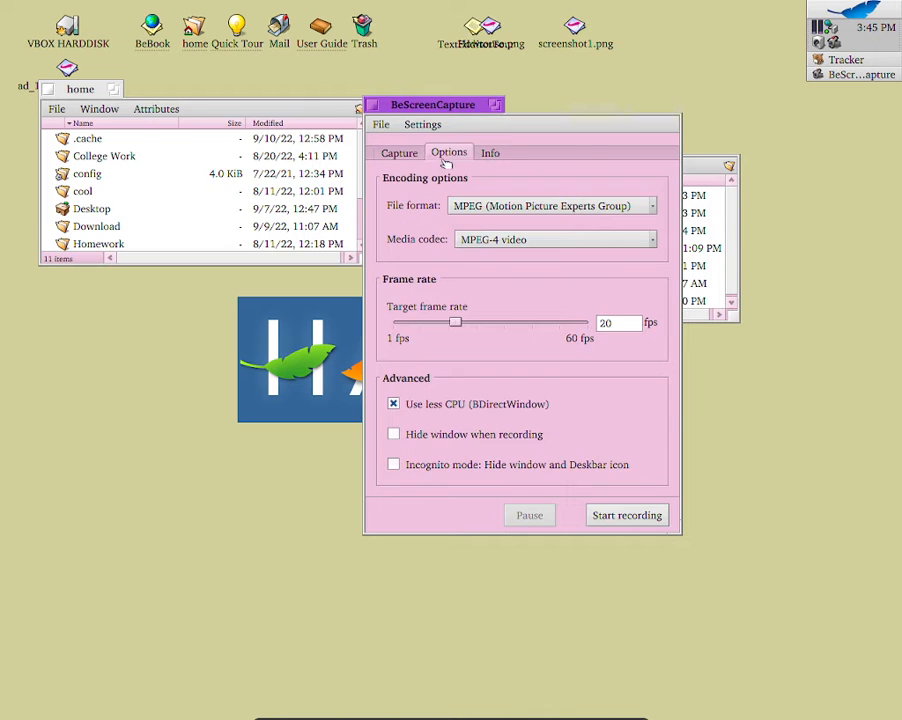
left_click(410, 154)
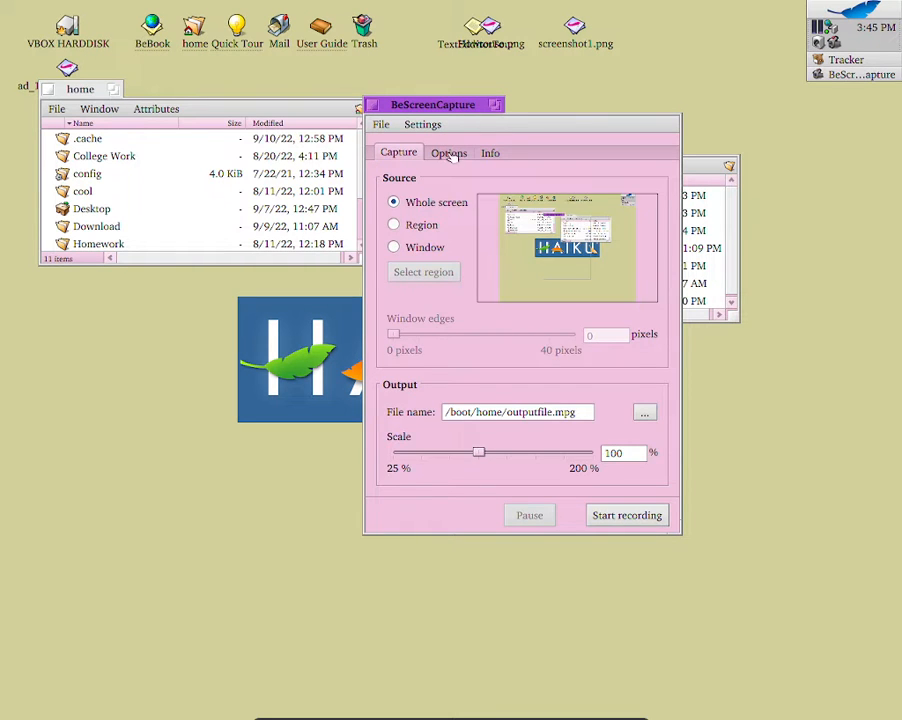
left_click(447, 152)
left_click(490, 153)
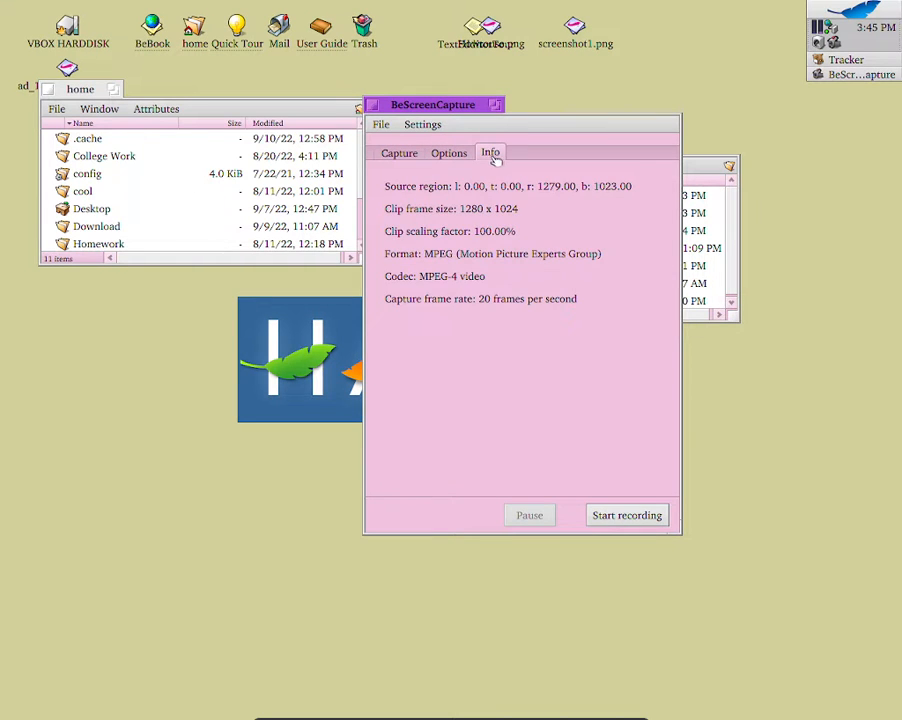
left_click(414, 157)
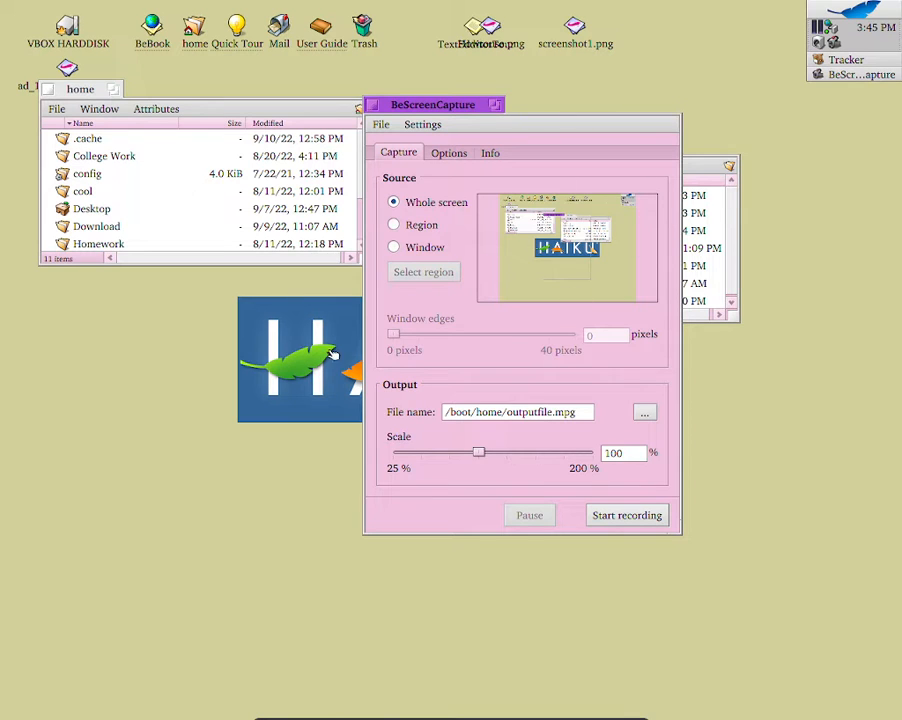
Try the home window as the capture source with 30-pixel window edges, and return the source to the whole screen
left_click(418, 227)
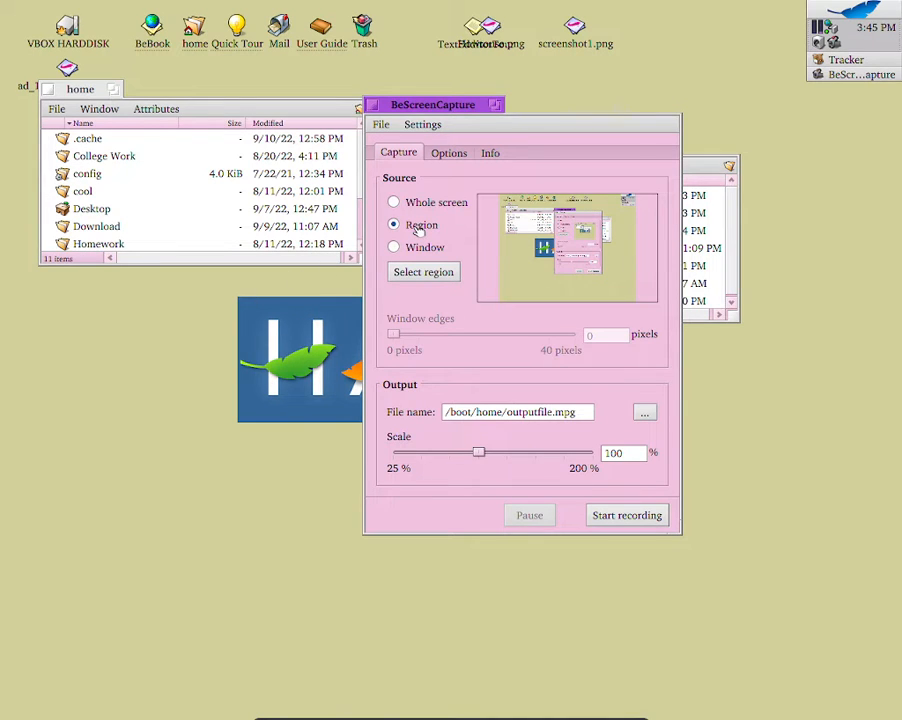
left_click(424, 248)
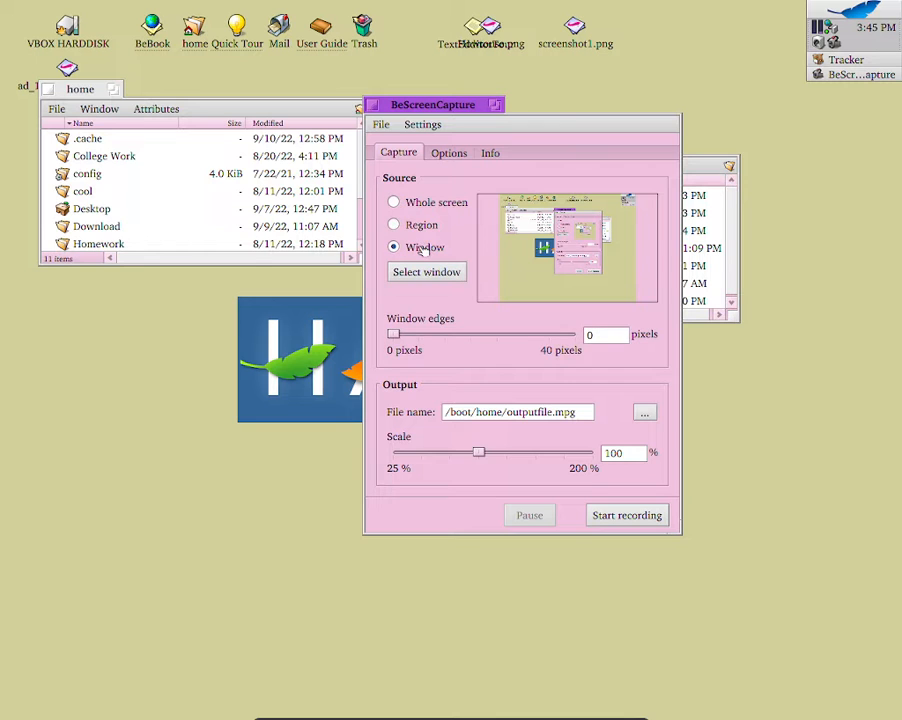
left_click(432, 272)
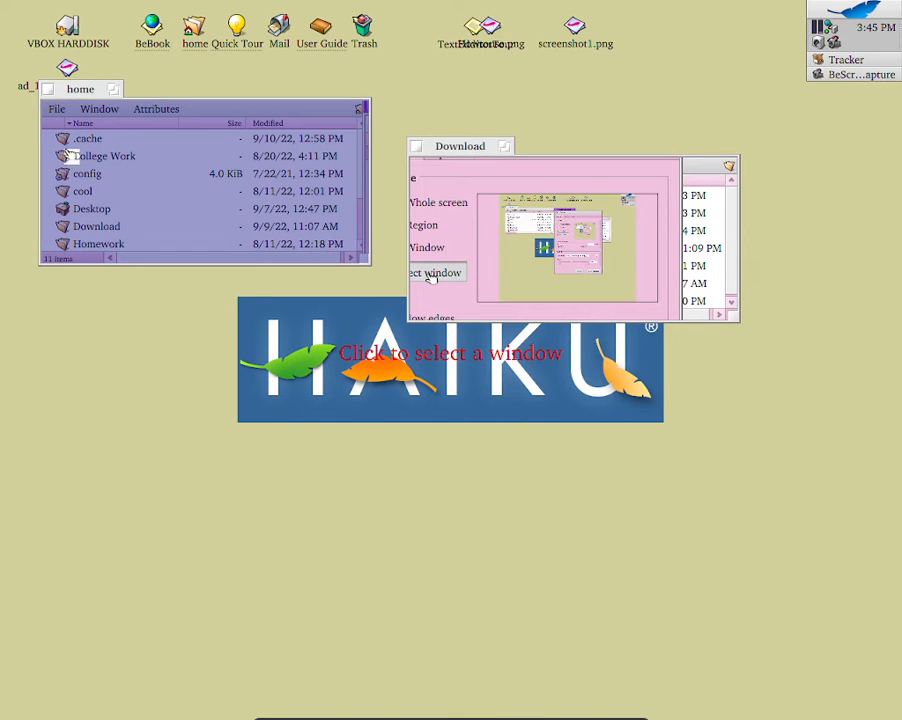
left_click(60, 108)
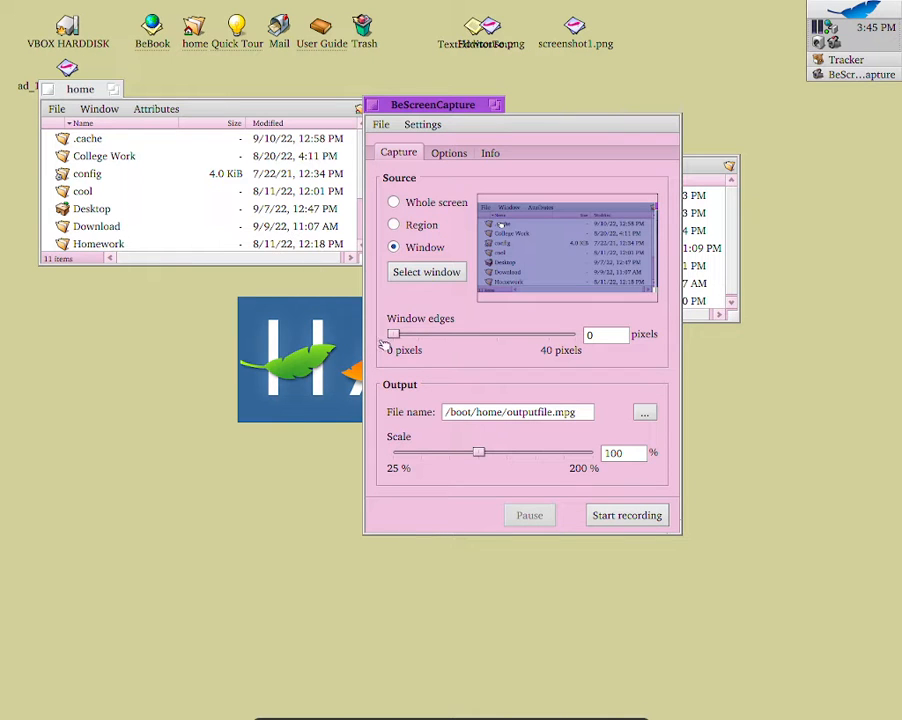
left_click_drag(395, 337, 529, 337)
left_click(437, 210)
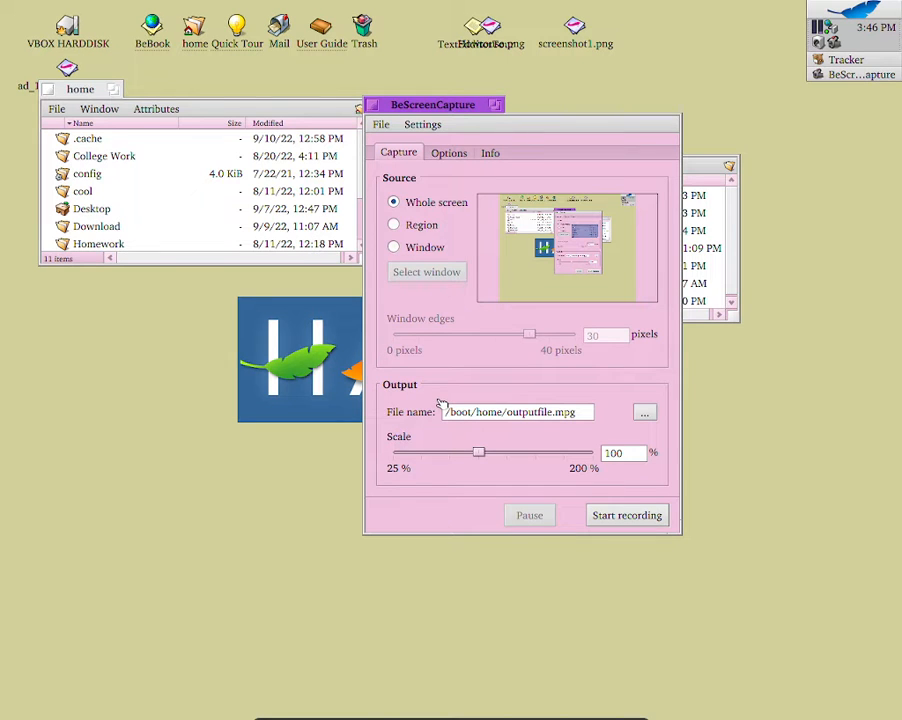
Set the recording's output location to the Homework folder, using a first name as the file name
left_click(644, 412)
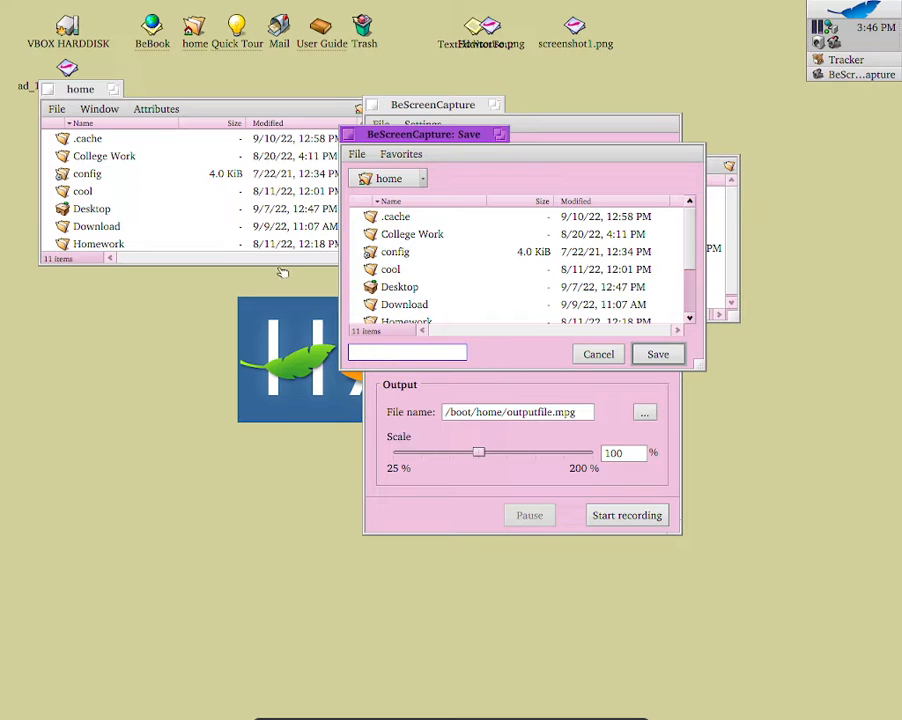
scroll(426, 278, "down", 2)
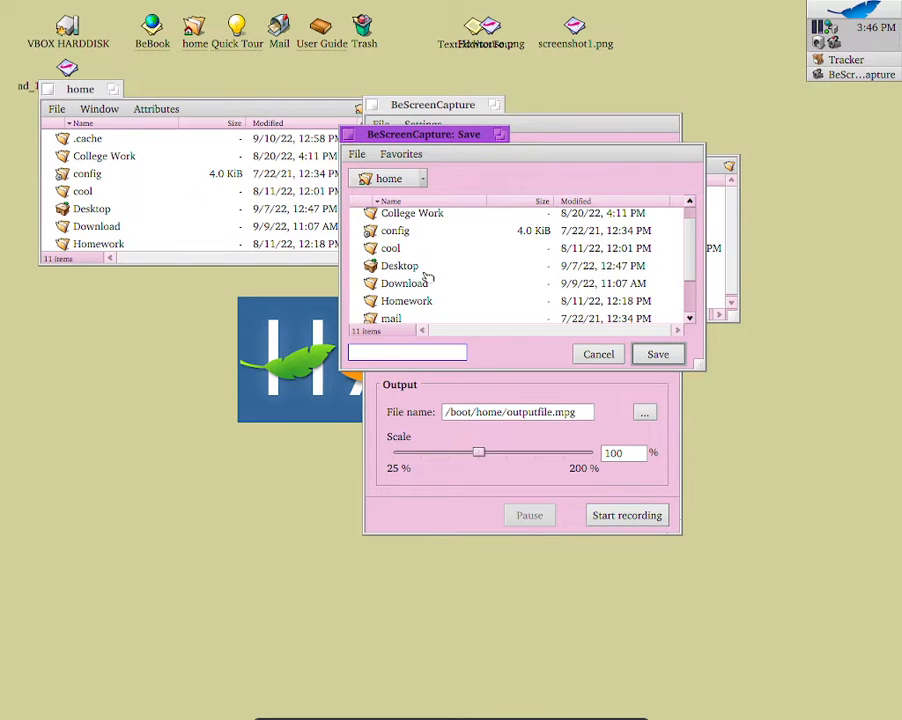
double_click(407, 280)
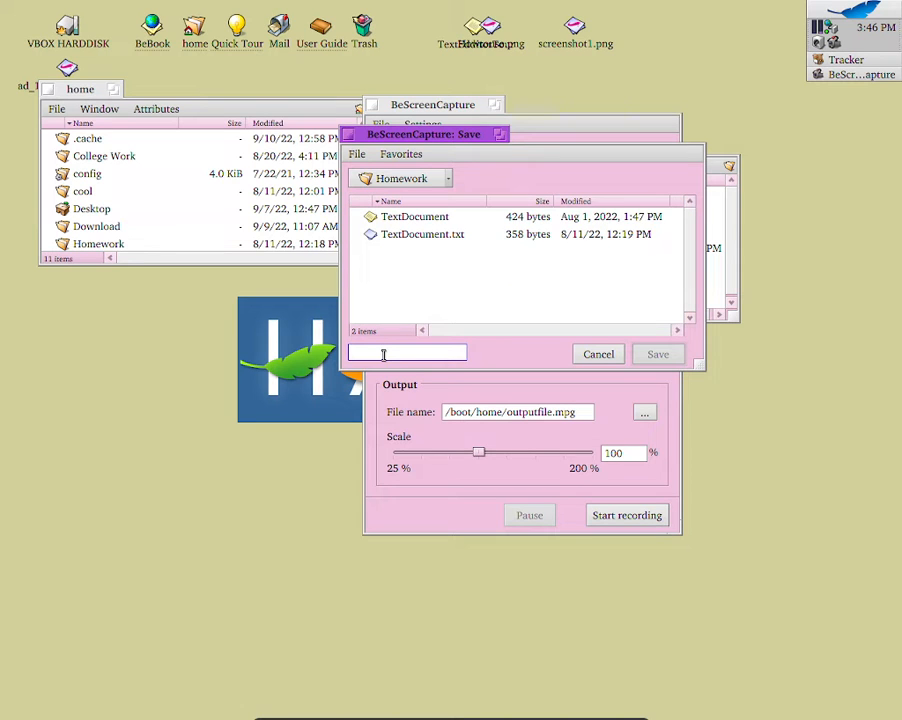
type("A")
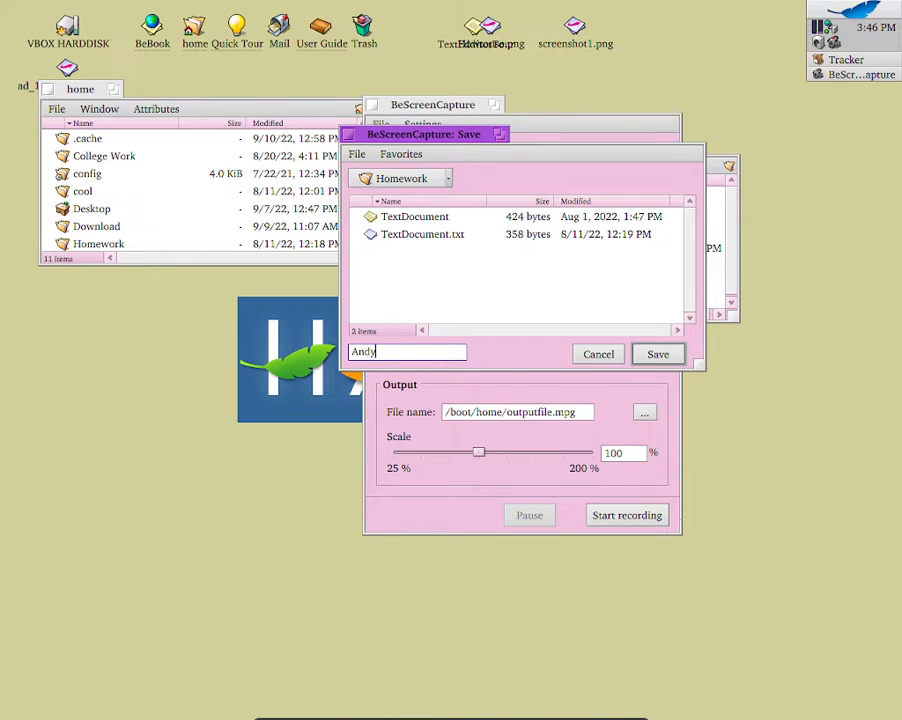
type("ndy")
left_click(676, 355)
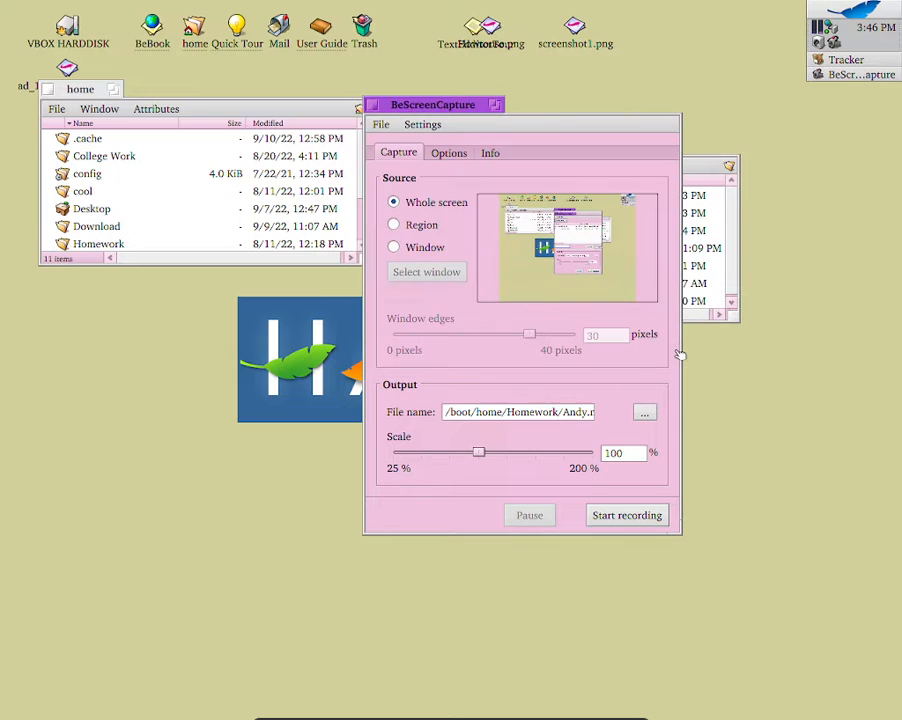
Append 1 to the output file's name before the .mpg extension, and leave the output scale at 100%
left_click(470, 417)
left_click_drag(543, 413, 597, 405)
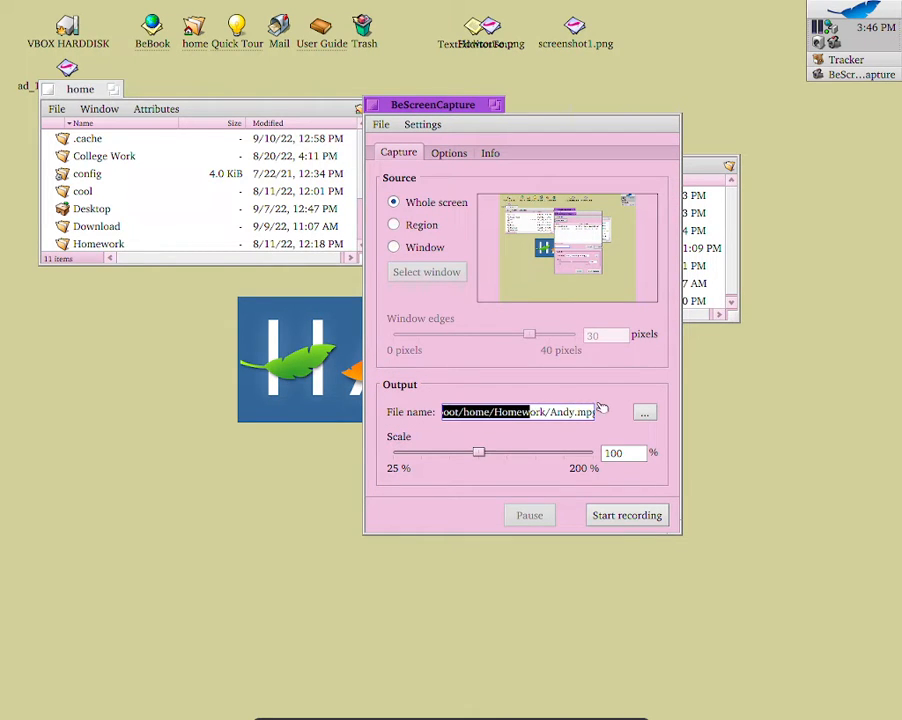
left_click(582, 413)
left_click(570, 412)
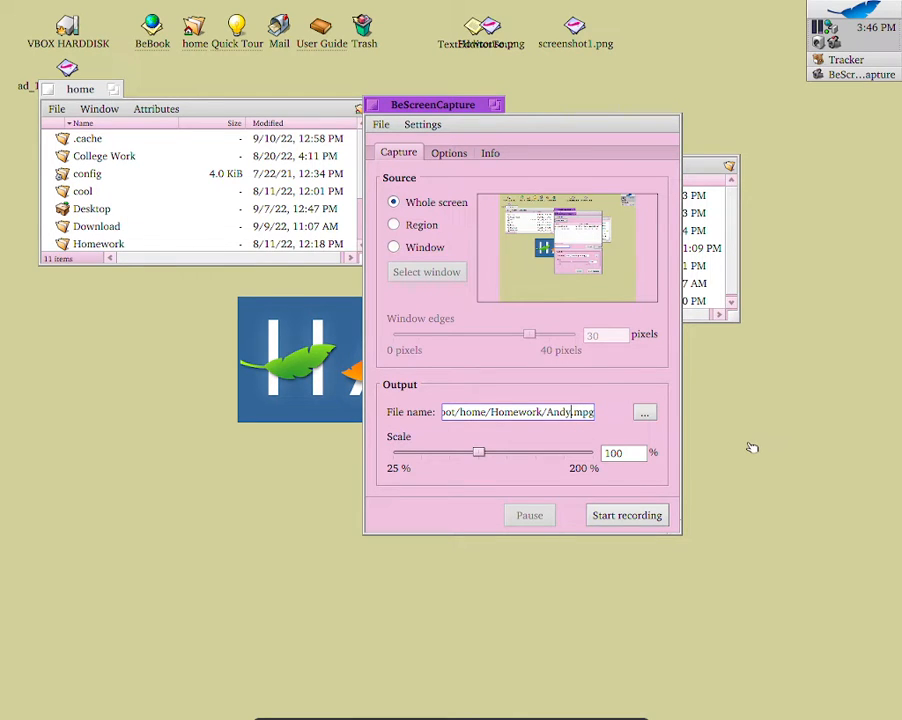
key("BackSpace")
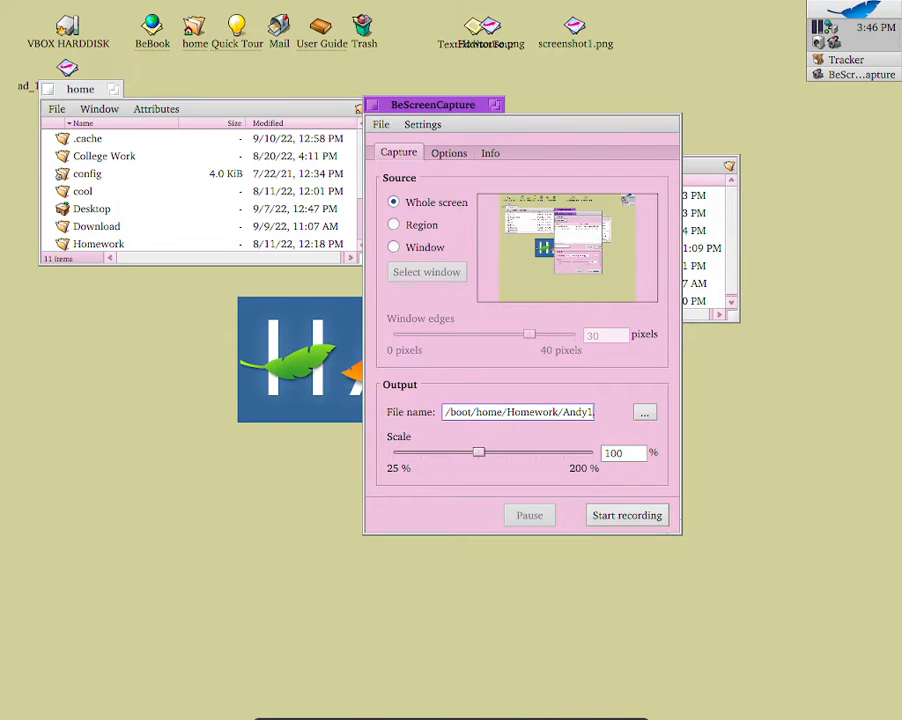
left_click(538, 453)
left_click_drag(536, 453, 479, 455)
Check the available encoding file formats and keep MPEG (Motion Picture Experts Group)
left_click(450, 153)
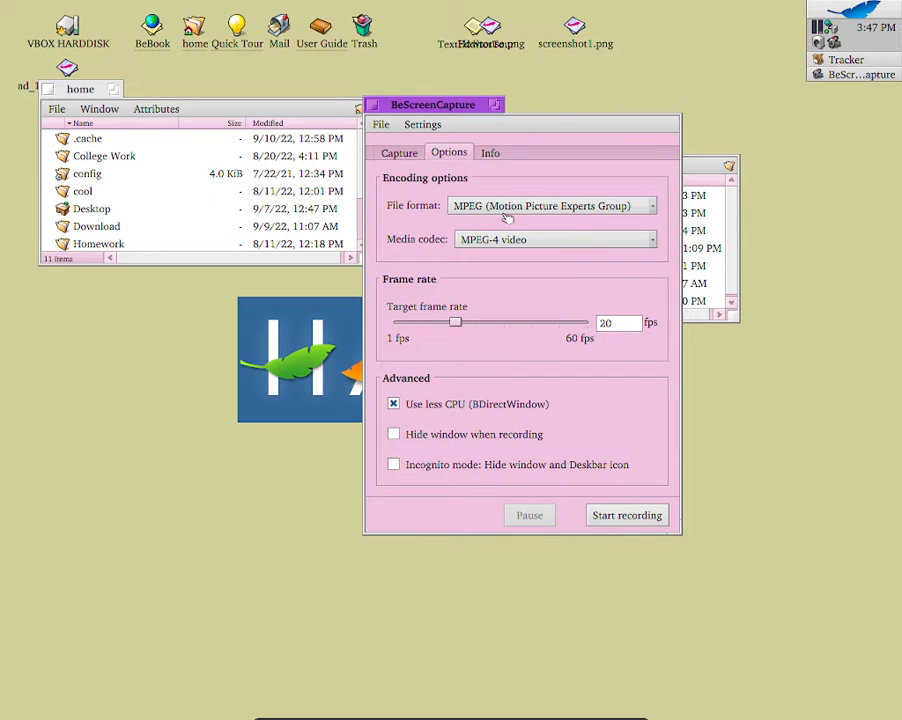
left_click(581, 205)
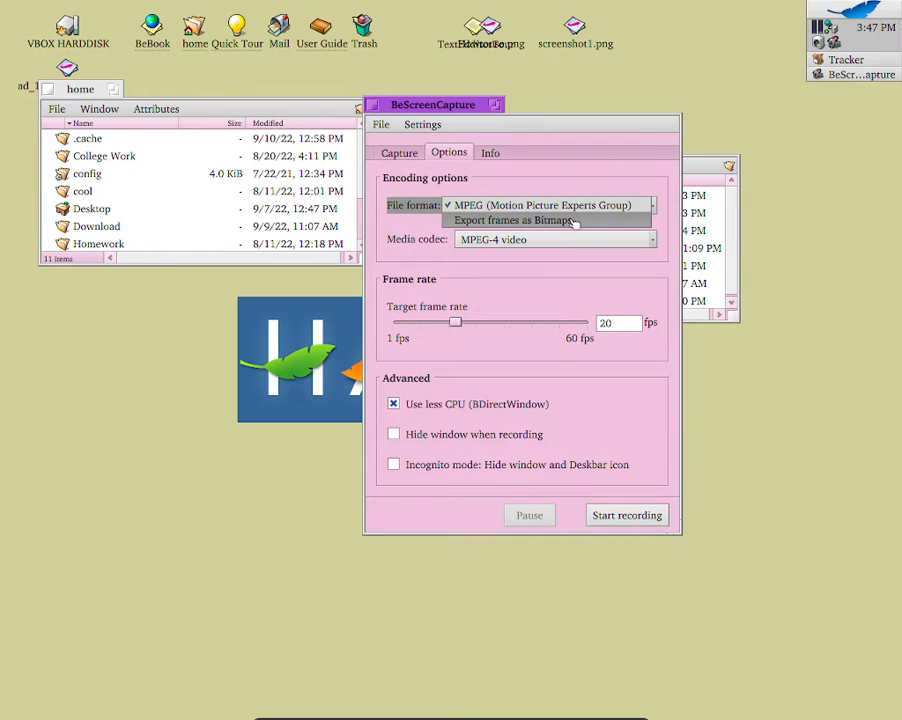
left_click(468, 206)
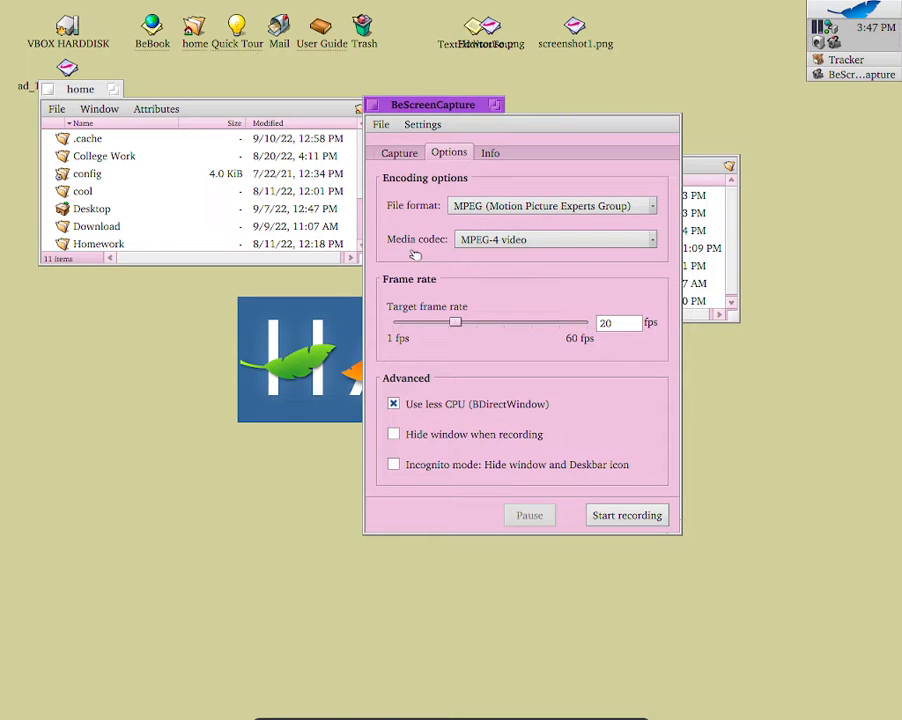
Check the available media codecs and keep MPEG-4 video
left_click(472, 252)
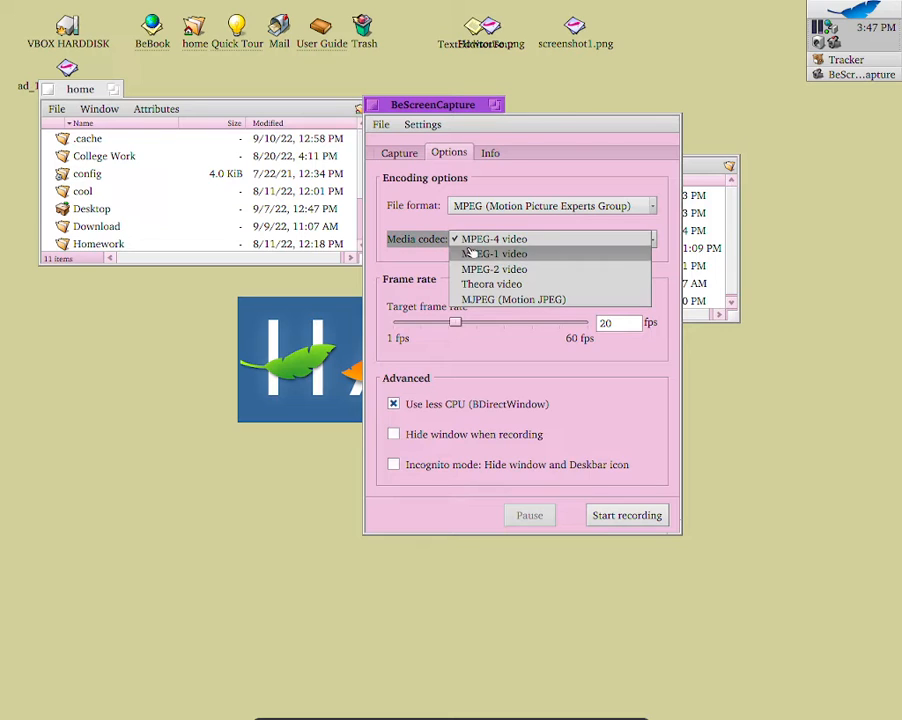
left_click(539, 240)
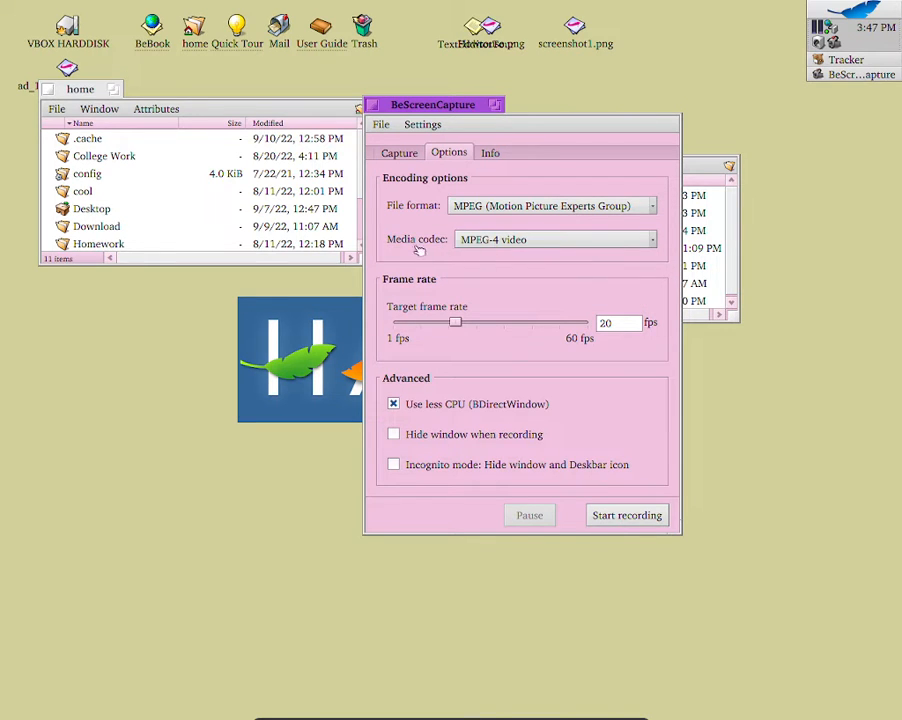
left_click(482, 240)
left_click(487, 241)
Set the target frame rate to 44 fps and review the summary of the capture settings
left_click_drag(461, 326, 538, 348)
left_click(625, 328)
left_click(492, 154)
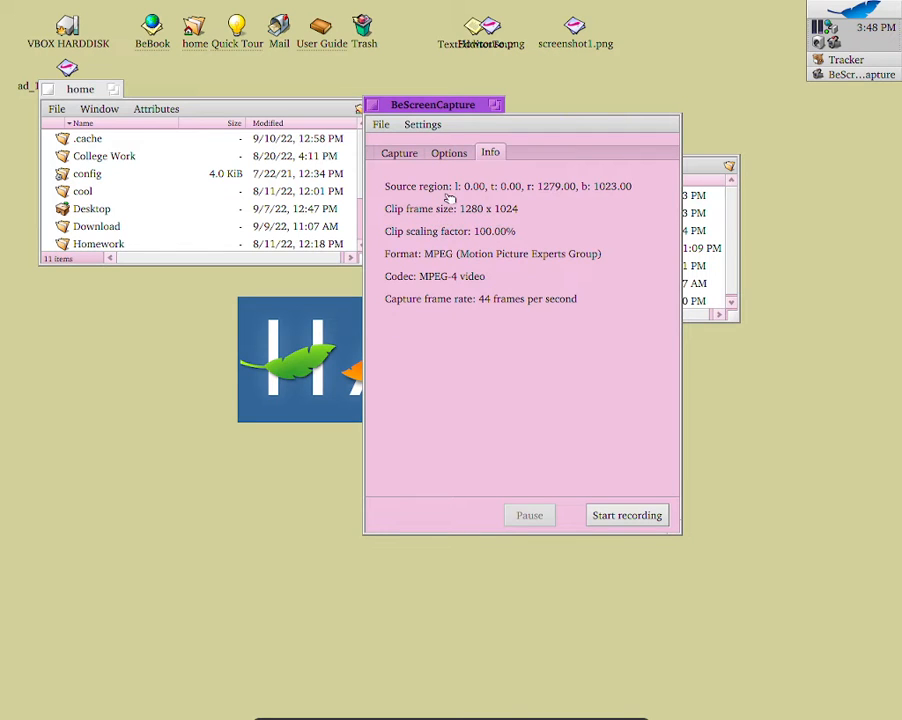
Start recording the whole screen and move the home folder window over the BeScreenCapture window
left_click(400, 154)
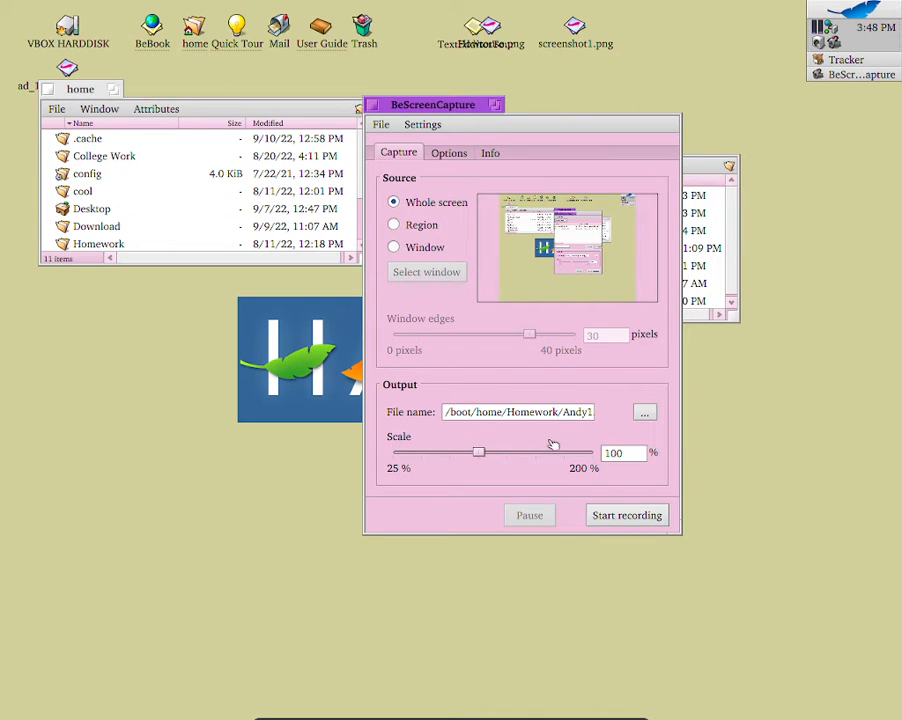
left_click(607, 516)
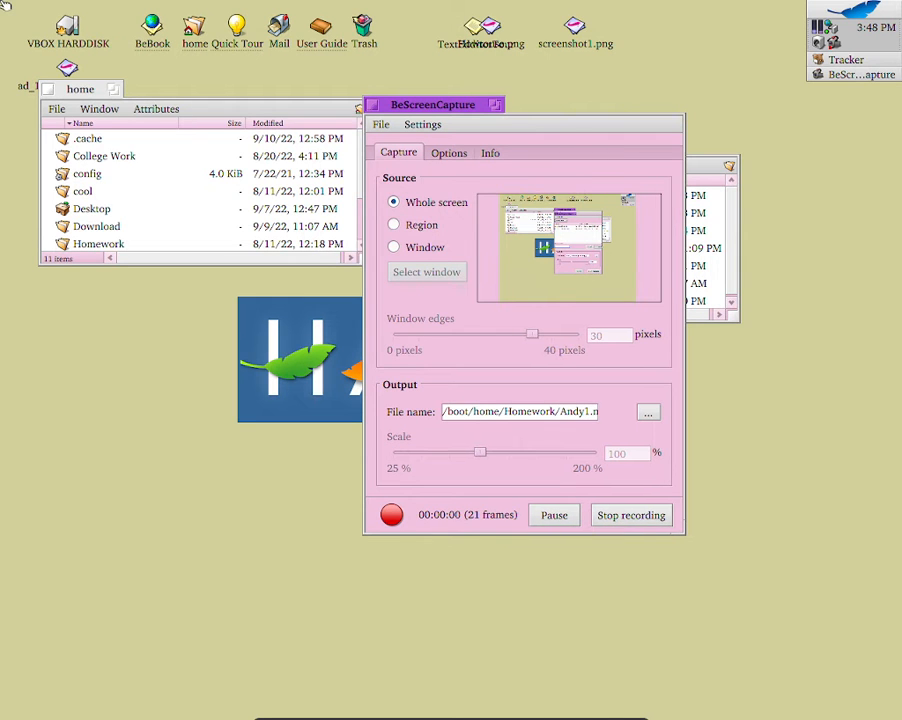
left_click_drag(89, 83, 367, 260)
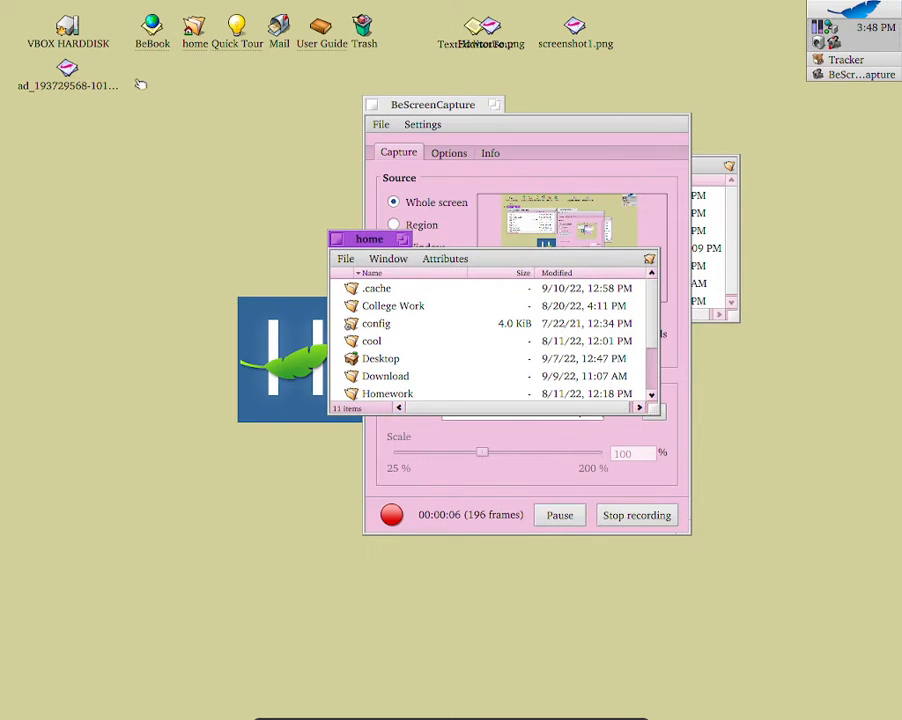
While recording, open the ad_193729568 image from the desktop, and close both the image and the home folder window
double_click(70, 68)
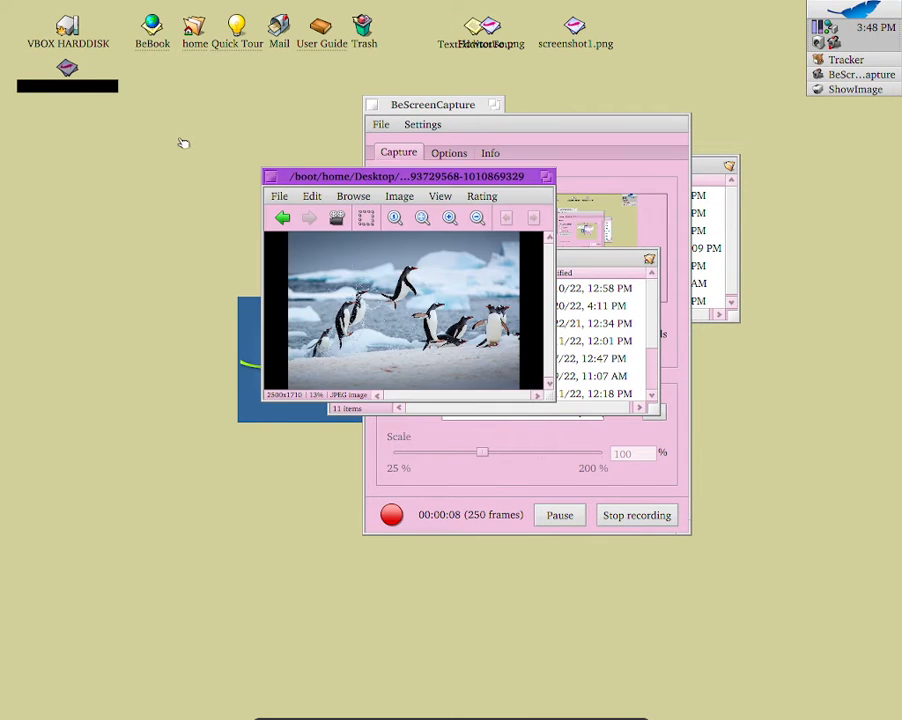
left_click_drag(278, 180, 402, 191)
left_click(394, 188)
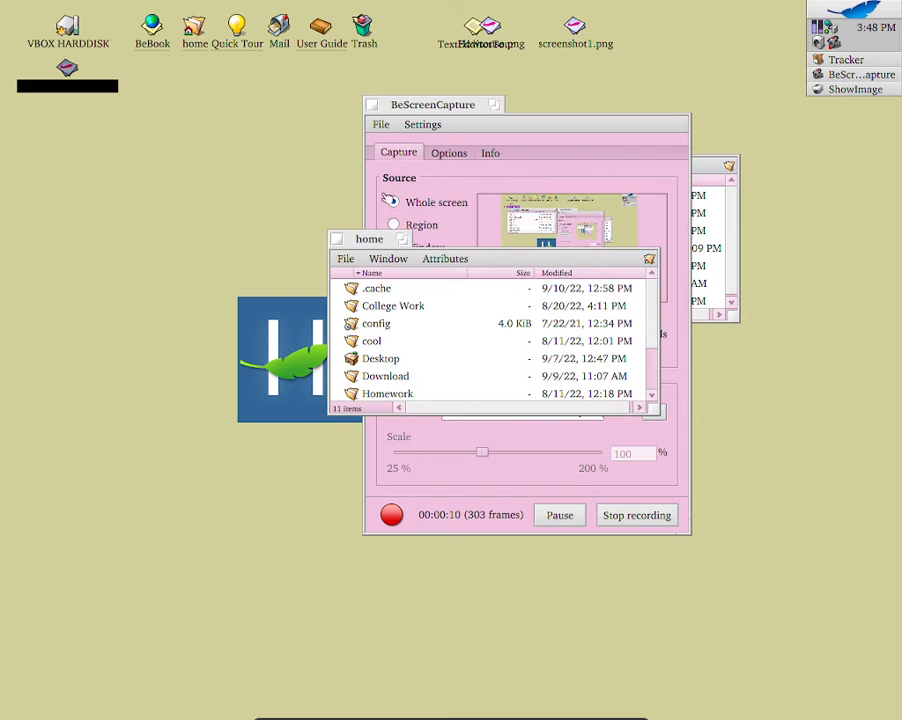
left_click(337, 240)
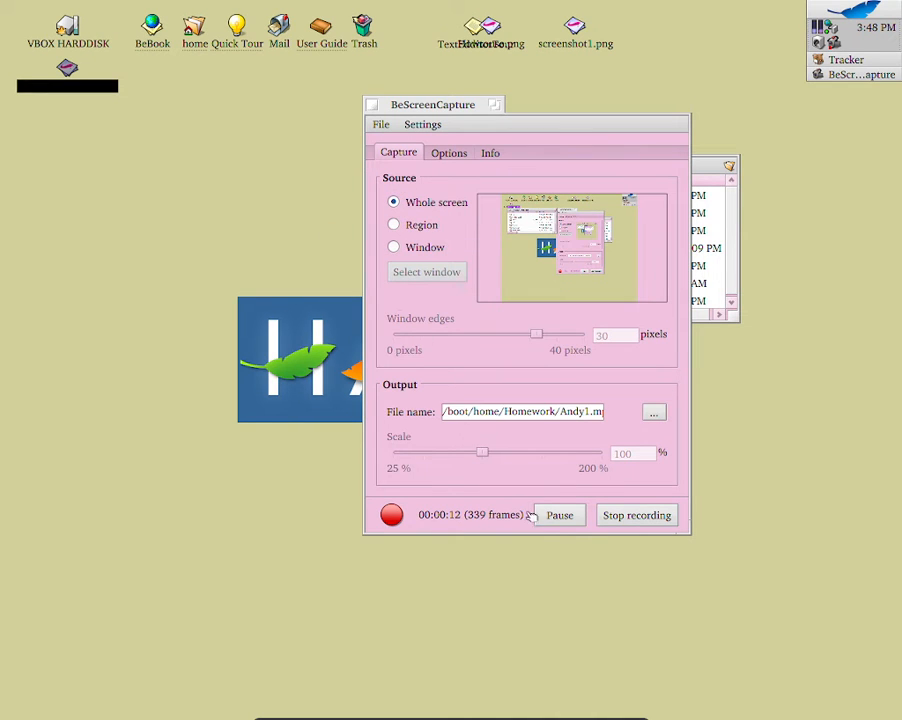
Pause the recording, open the VBOX HARDDISK drive during the pause, and resume recording
left_click(552, 516)
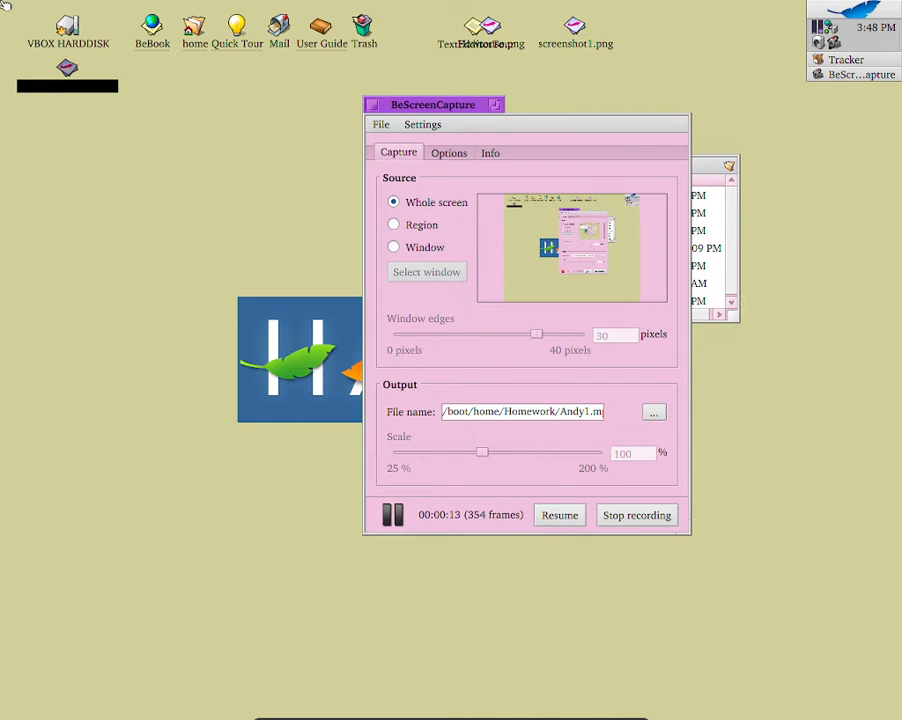
double_click(62, 25)
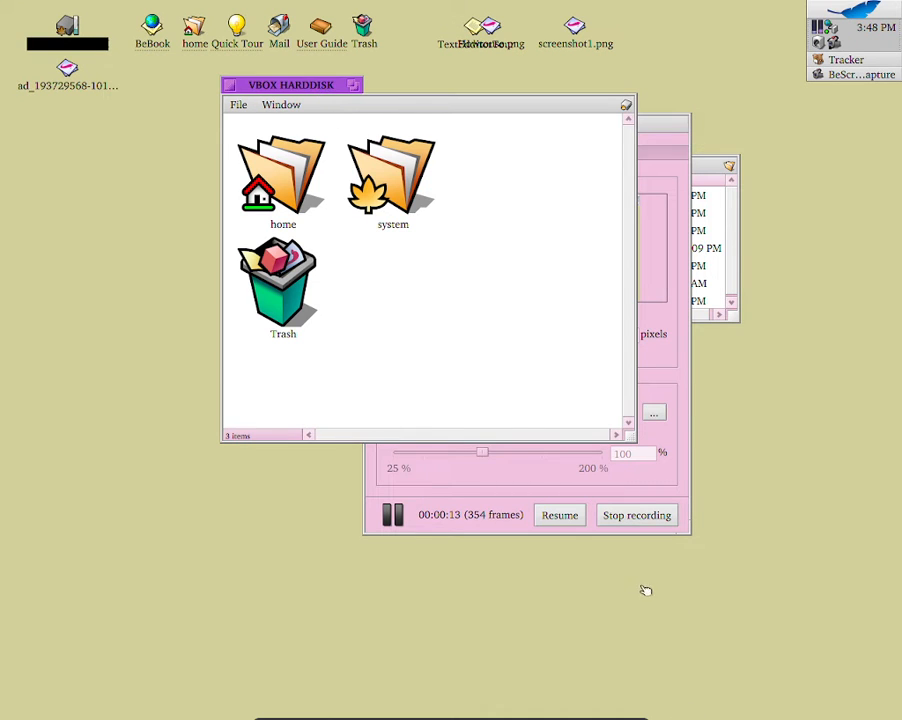
left_click(560, 515)
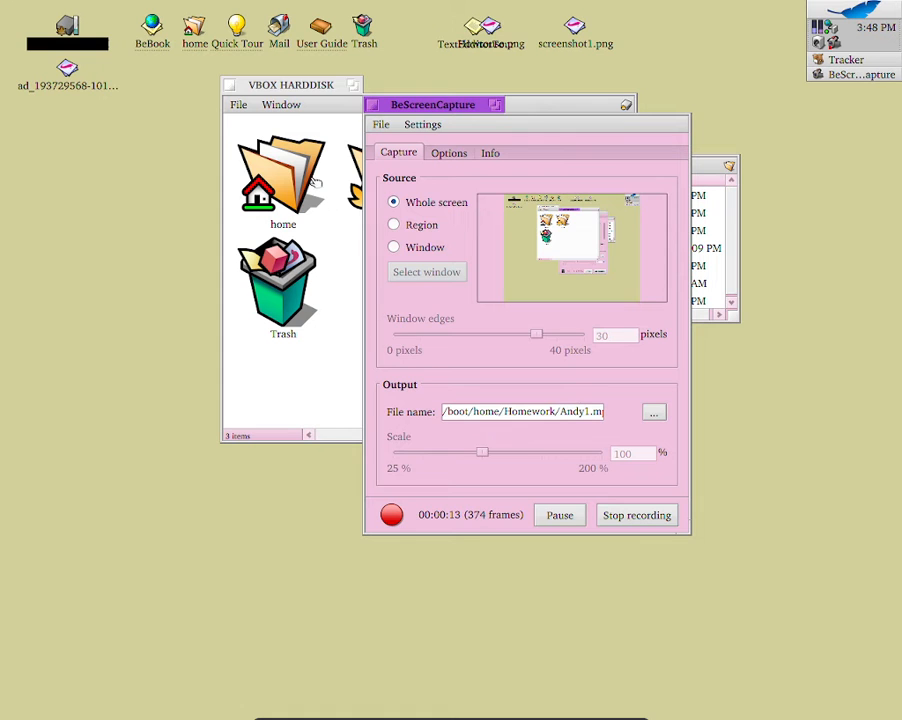
Move the VBOX HARDDISK window aside and close it, and stop the recording
left_click_drag(271, 92, 230, 110)
left_click(188, 101)
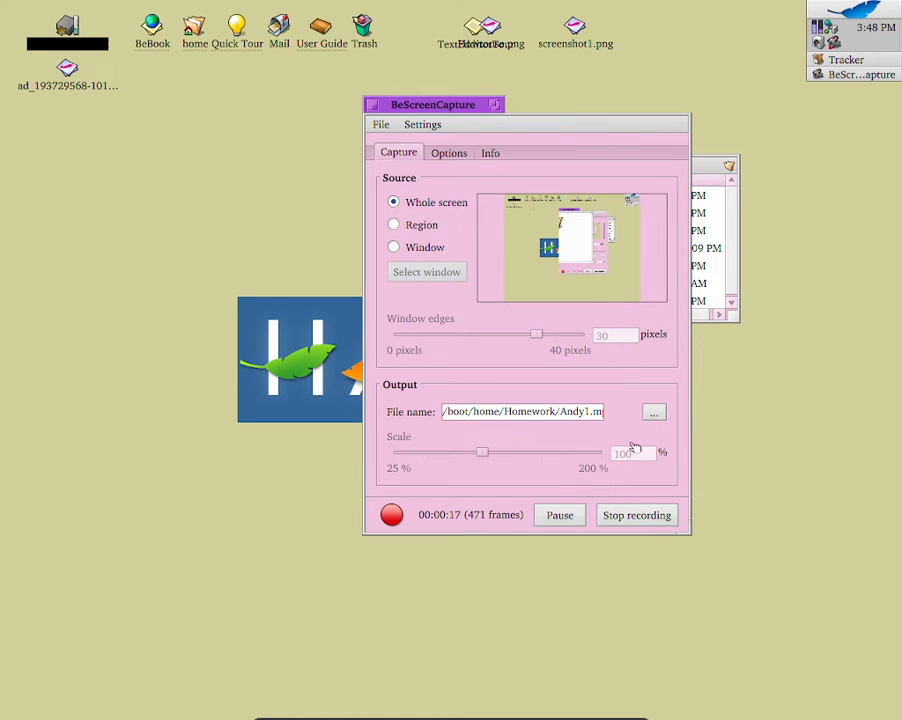
left_click(646, 522)
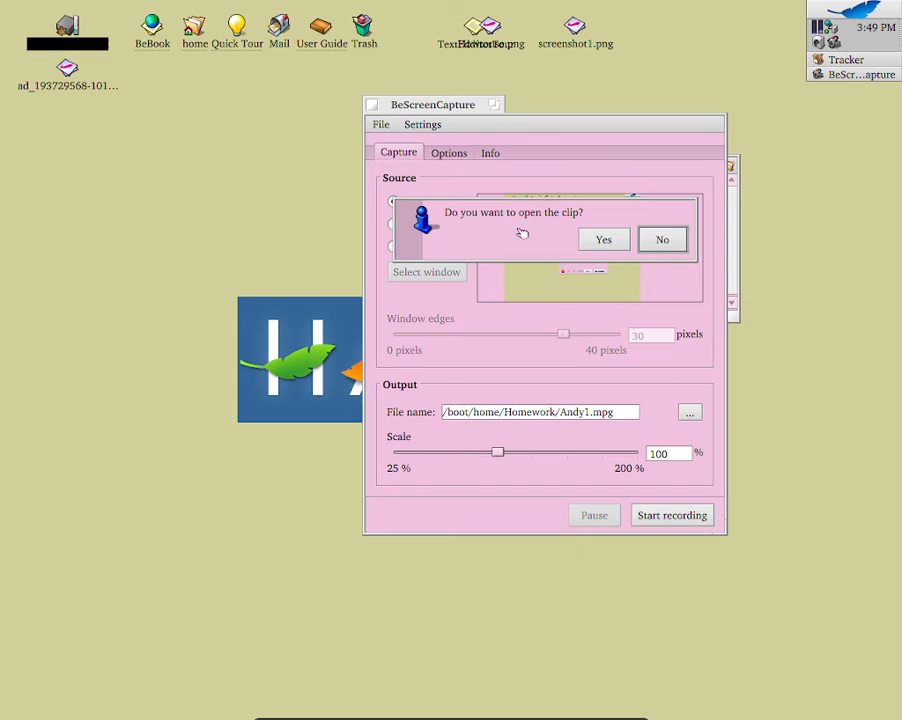
Open the recorded clip for playback, and close the player, BeScreenCapture and the remaining folder window
left_click(614, 240)
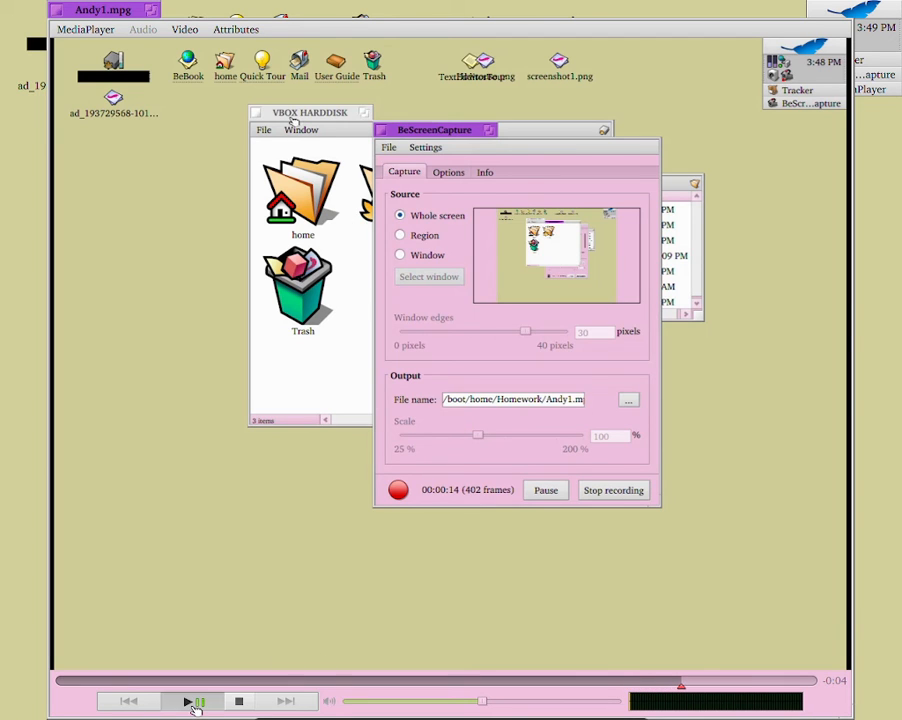
left_click(55, 10)
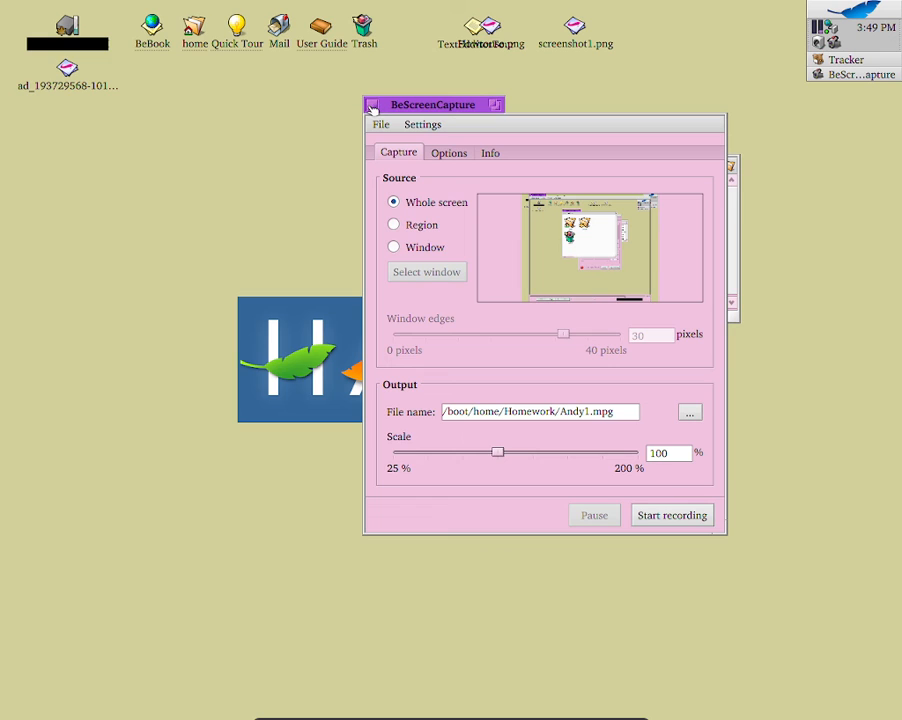
left_click(373, 106)
left_click(413, 147)
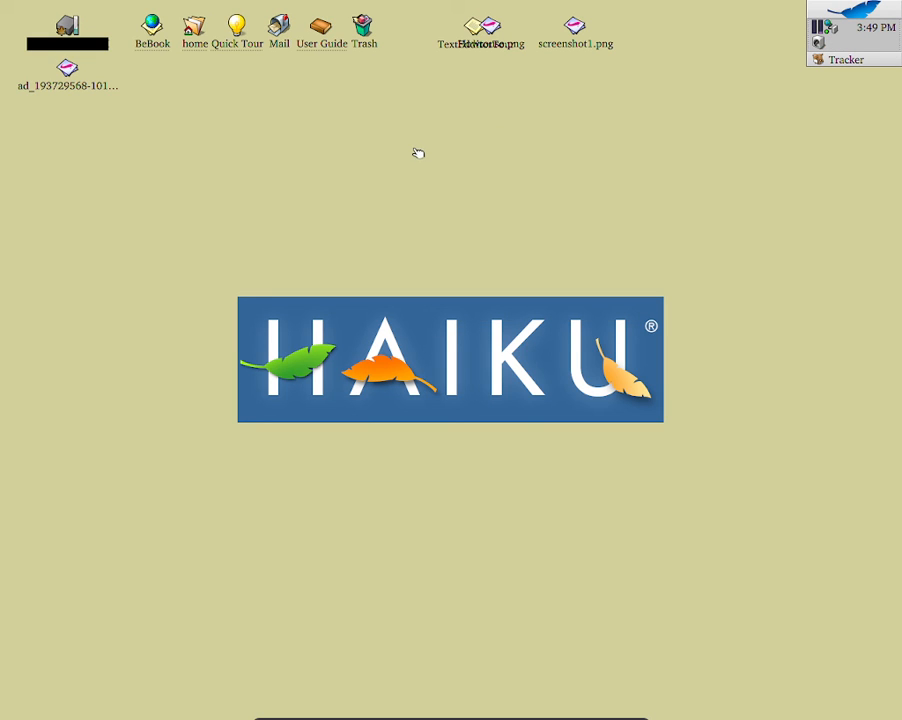
Switch from the Haiku virtual machine to the OBS window on the host desktop
left_click(614, 714)
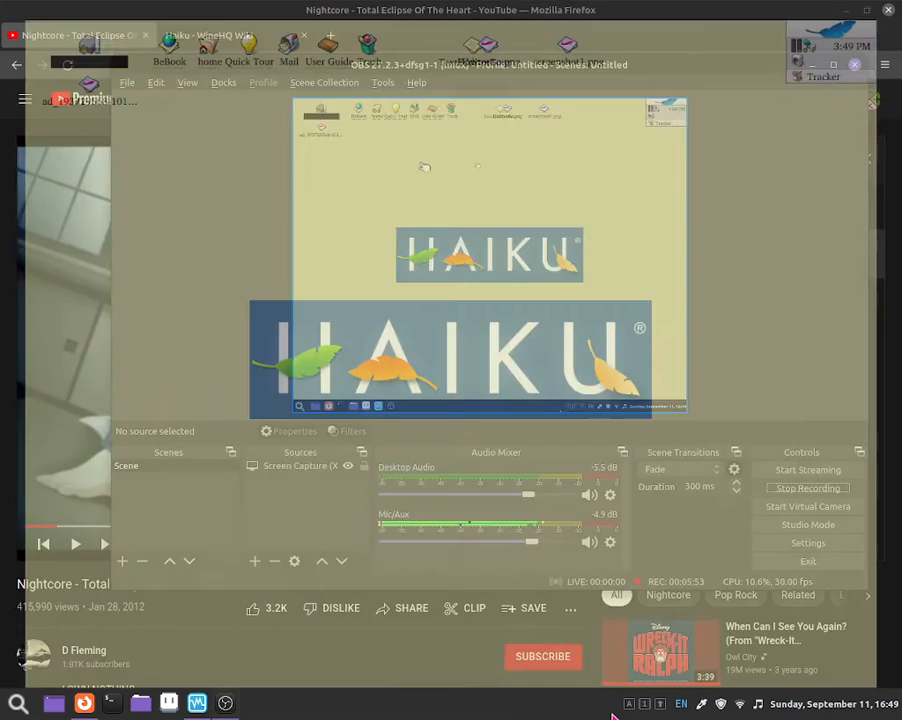
left_click(227, 707)
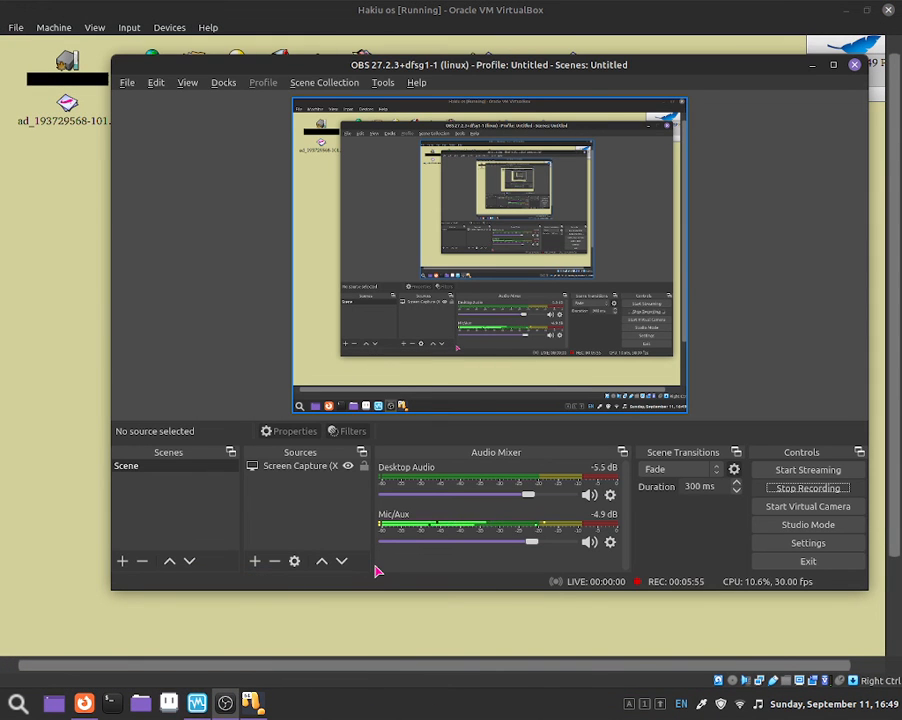